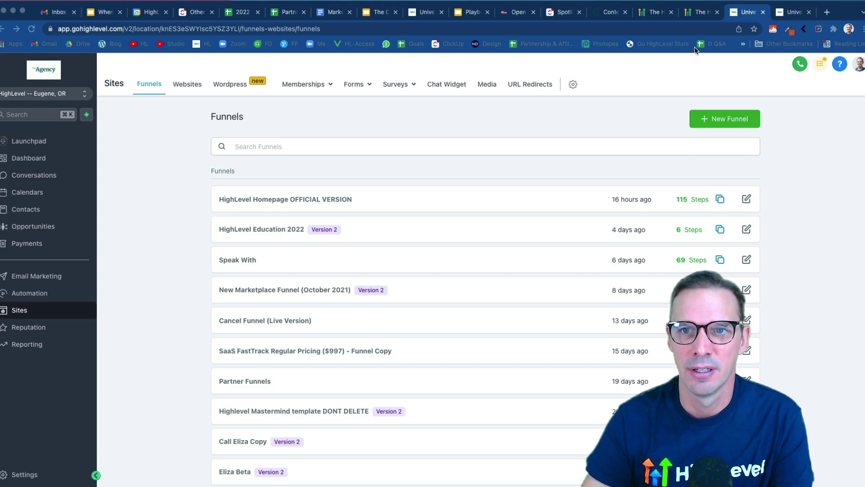
Switch to the lead-gen playbook page and highlight the 9-Webinar Masterclass's Webinar 1 heading
left_click(694, 14)
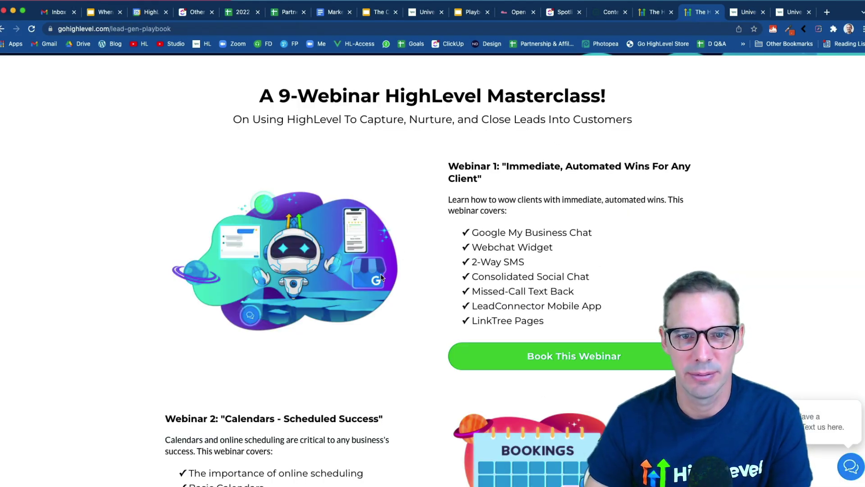
left_click_drag(449, 166, 482, 179)
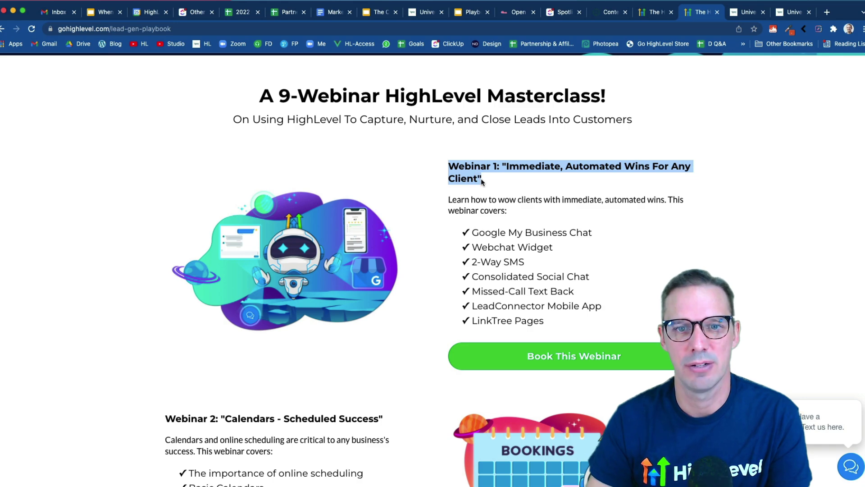
left_click(656, 210)
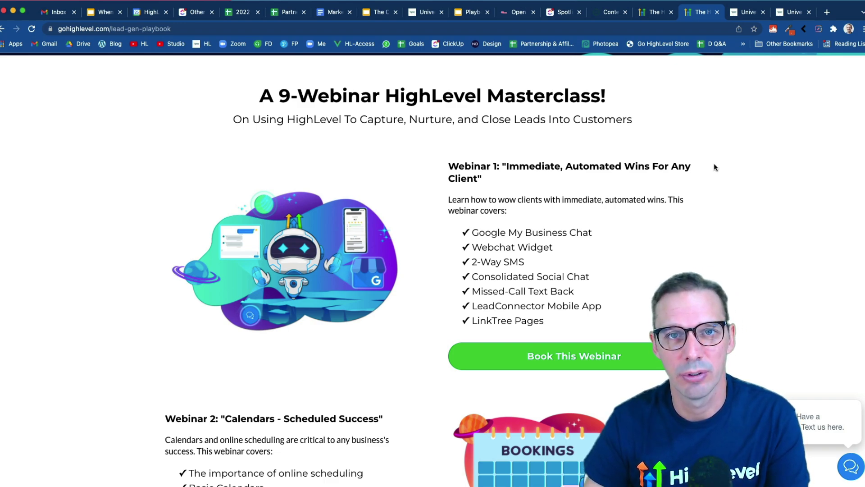
Create a new form in the Forms builder and rename it from Form 157 to 'LGP Web1 Registration'
left_click(744, 14)
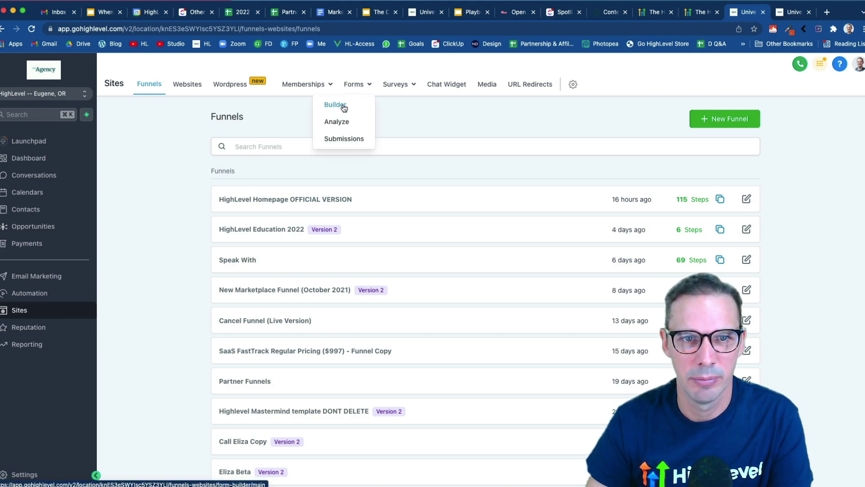
left_click(344, 107)
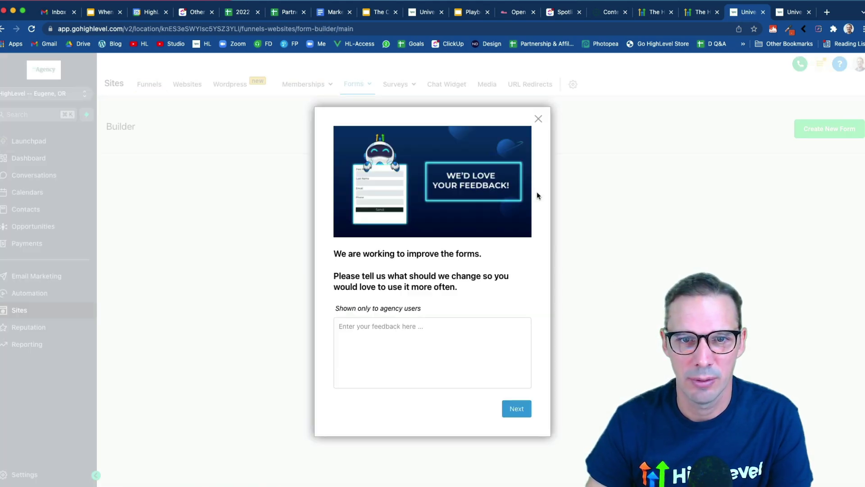
left_click(538, 118)
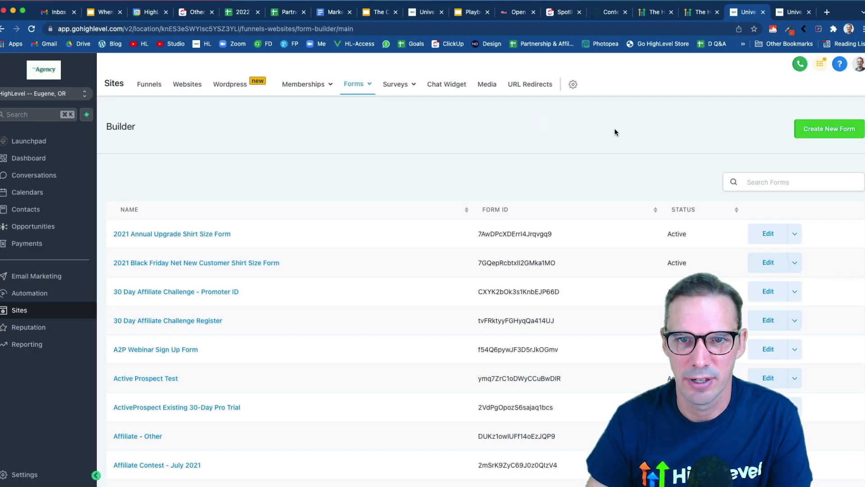
left_click(823, 136)
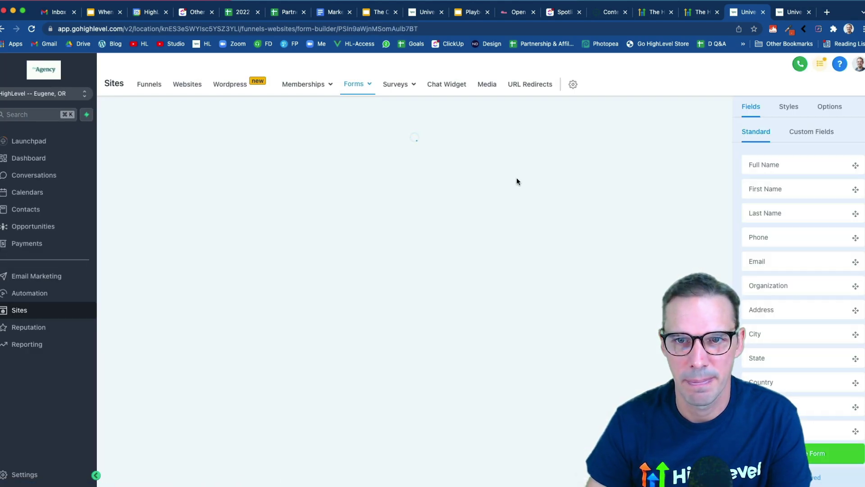
left_click(828, 112)
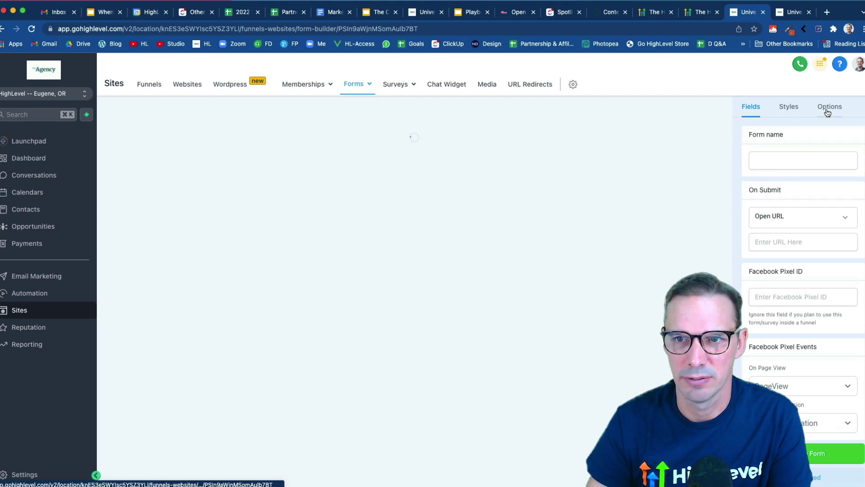
left_click(776, 165)
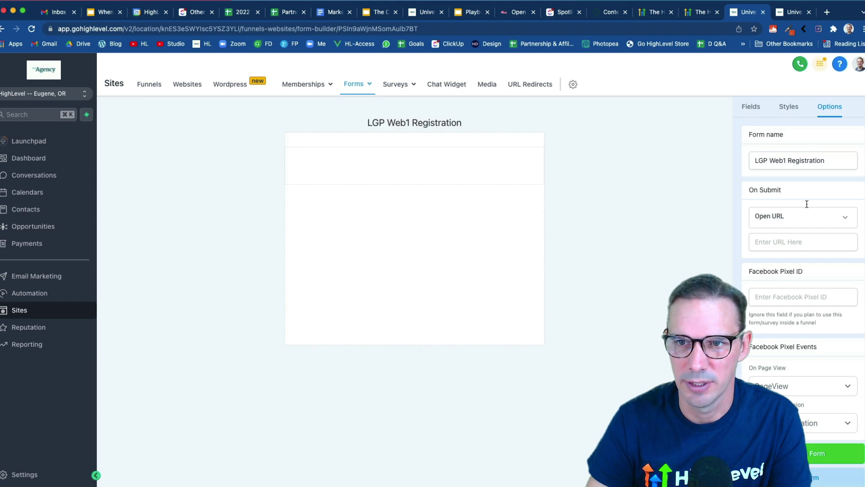
Add First Name, Last Name and Email fields to the registration form
left_click(757, 107)
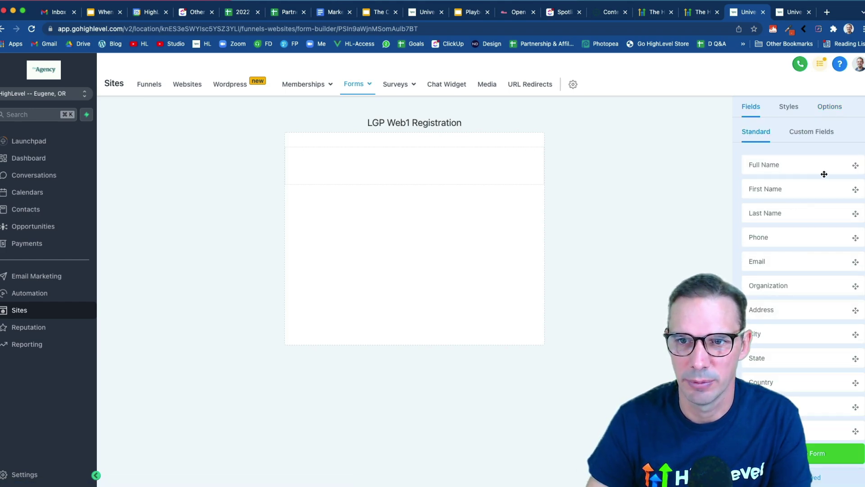
left_click_drag(807, 190, 567, 174)
left_click_drag(827, 221, 493, 200)
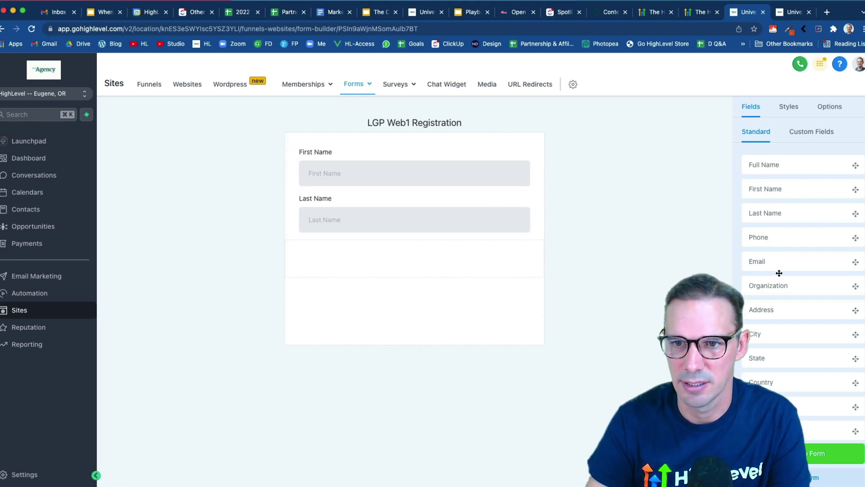
left_click_drag(794, 266, 485, 260)
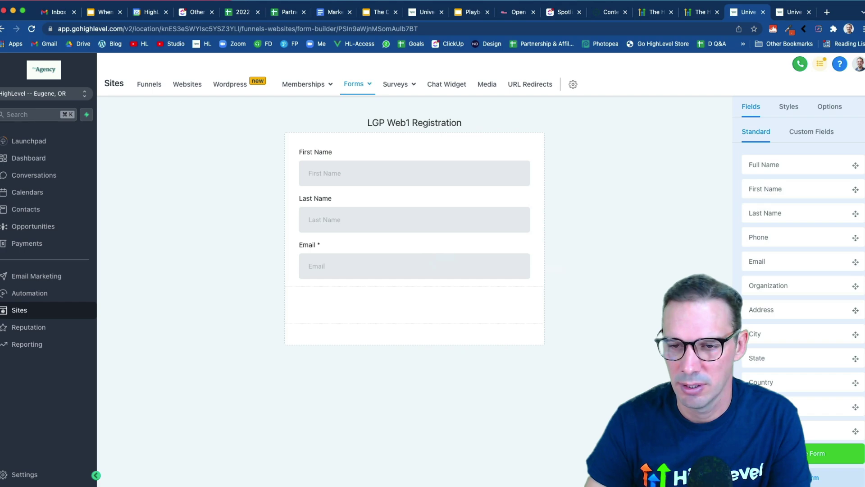
Add a full-width submit button labelled 'Register For This Webinar' below the fields
scroll(802, 271, "down", 5)
left_click_drag(802, 407, 328, 307)
left_click(328, 307)
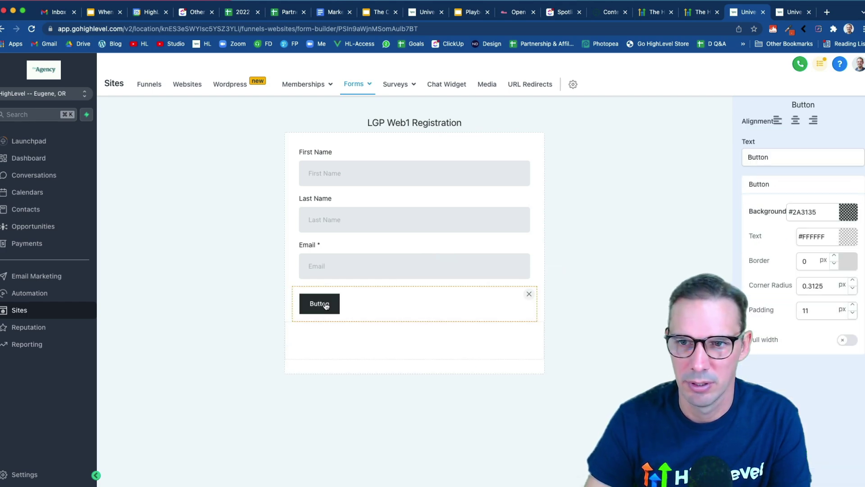
double_click(765, 158)
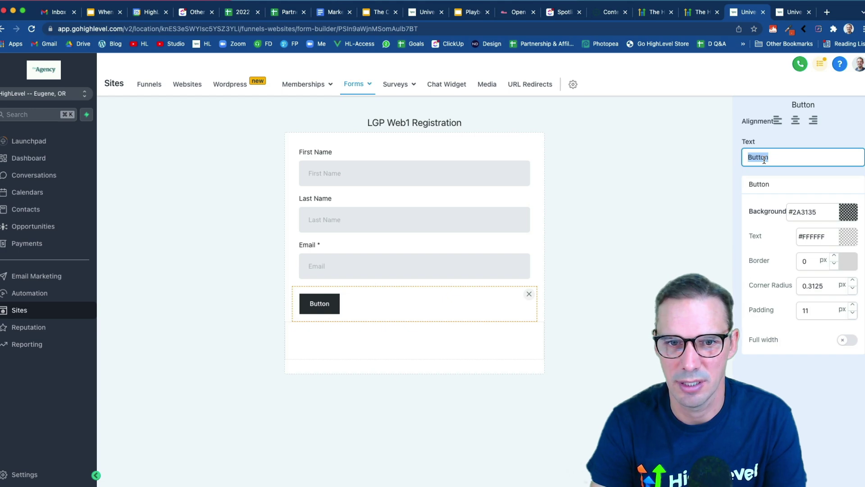
type("Su")
key("BackSpace")
key("BackSpace")
type("Registration")
key("BackSpace")
key("BackSpace")
key("BackSpace")
key("BackSpace")
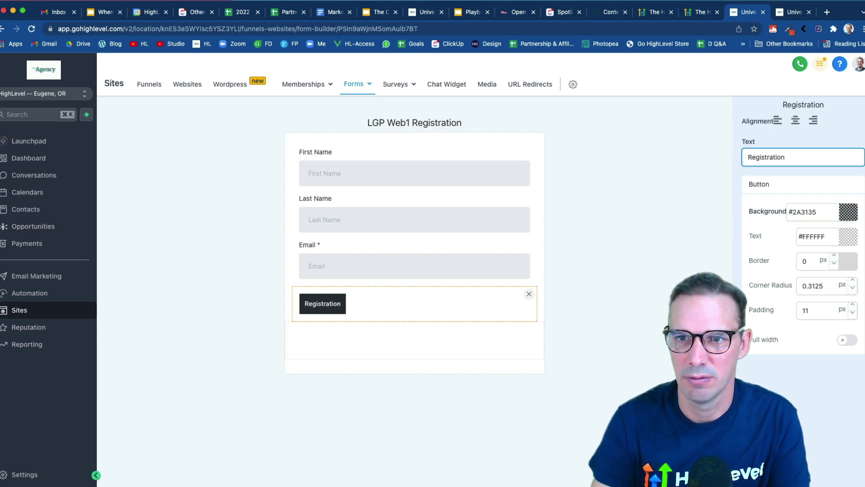
key("BackSpace")
key("BackSpace")
type("er ")
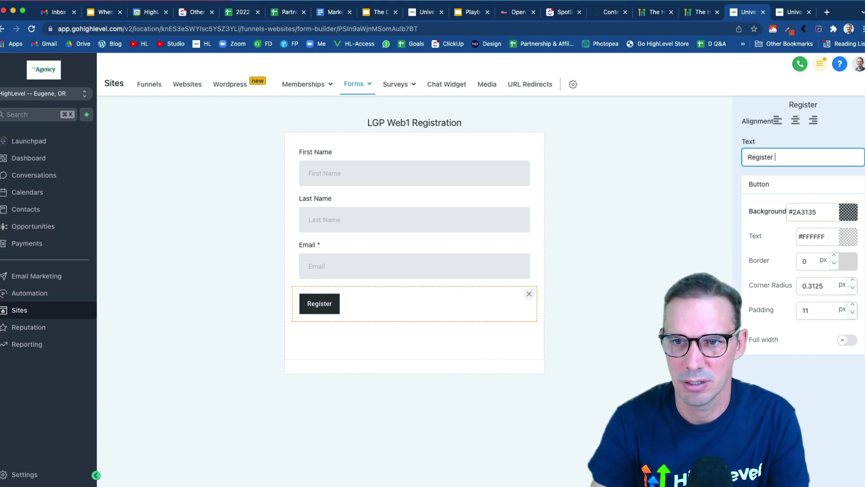
type("For Web1")
key("BackSpace")
key("BackSpace")
key("BackSpace")
type("This Webinar")
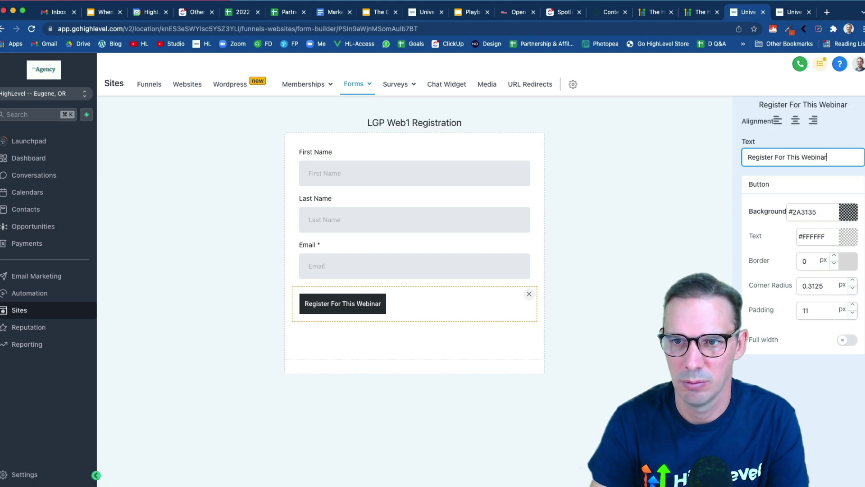
left_click(849, 341)
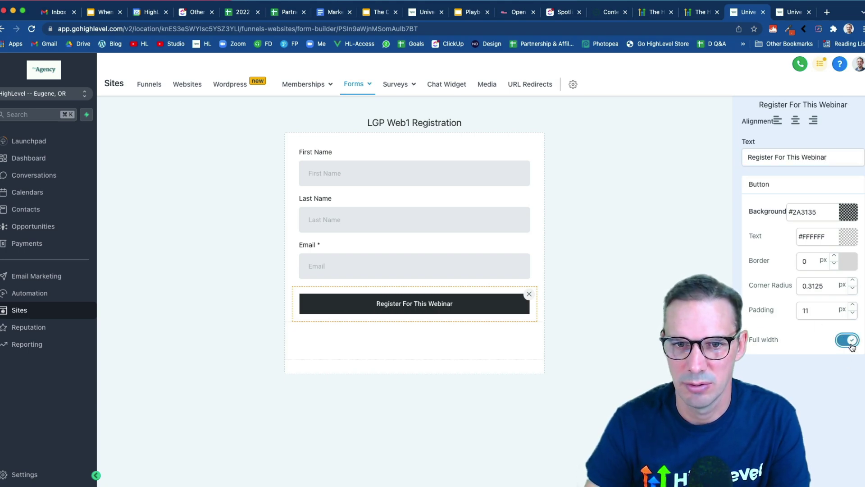
left_click(650, 318)
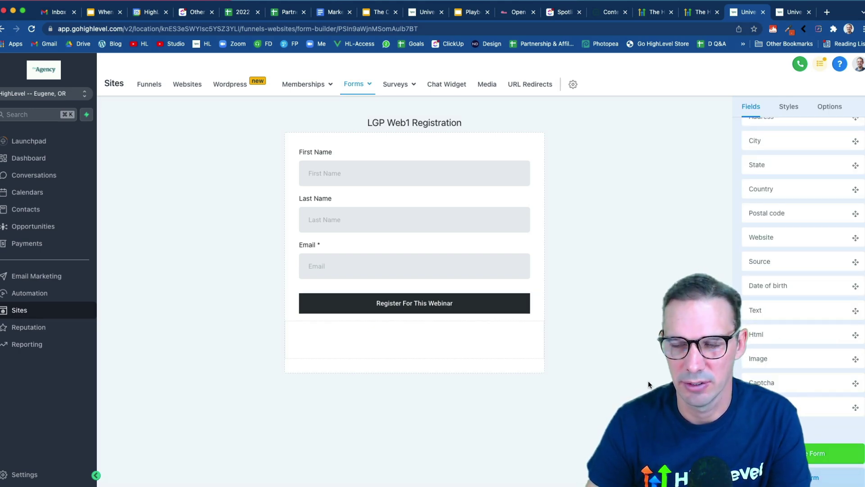
scroll(791, 267, "up", 5)
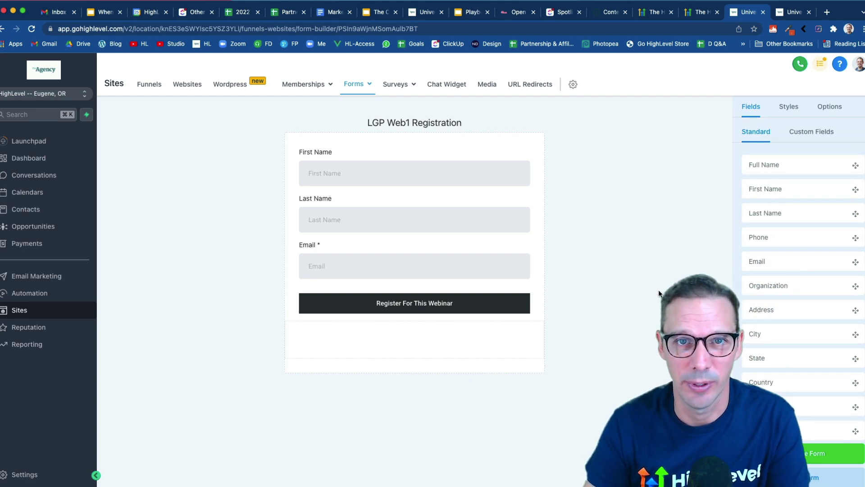
Open the HighLevel Homepage OFFICIAL VERSION funnel and start a new step named 'LGP -'
left_click(789, 14)
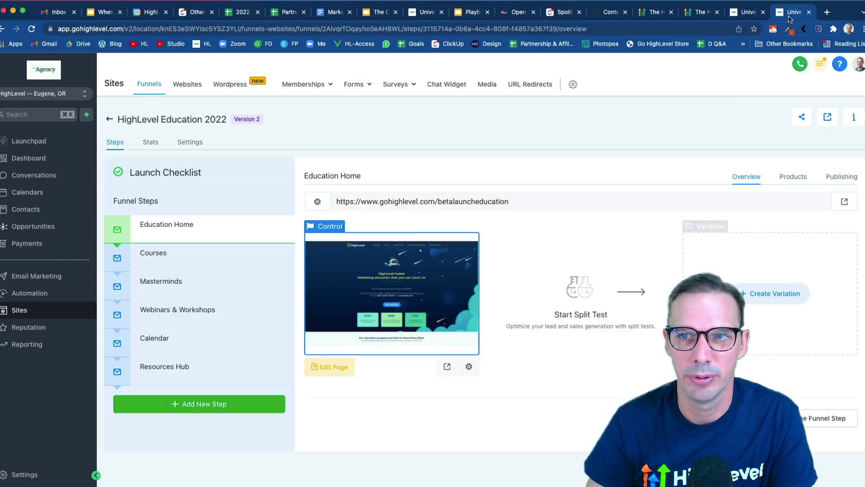
left_click(109, 119)
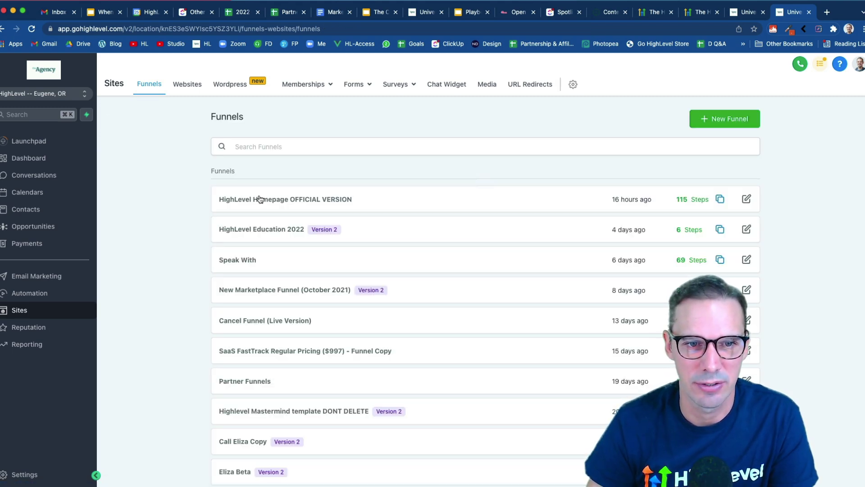
left_click(260, 200)
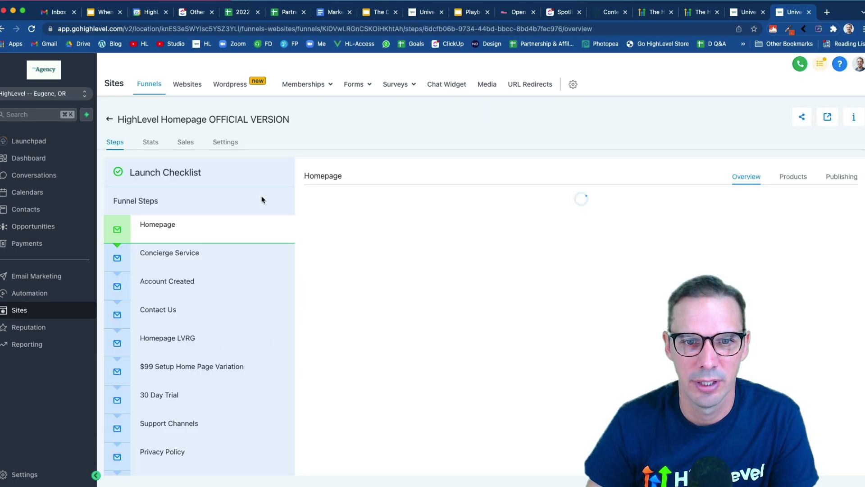
scroll(217, 368, "down", 20)
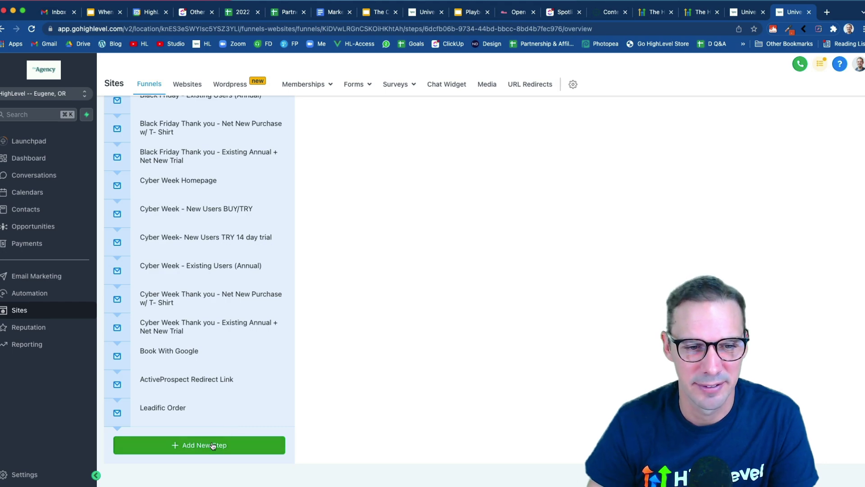
left_click(230, 445)
type("LGP -")
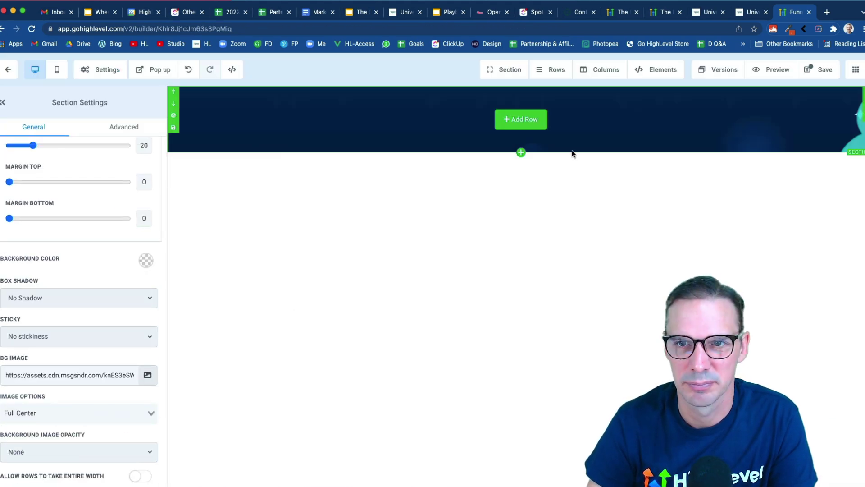
Insert a media-library image, type the 'Register For The Lead Gen Playbook' headline, and narrow the row
left_click(520, 118)
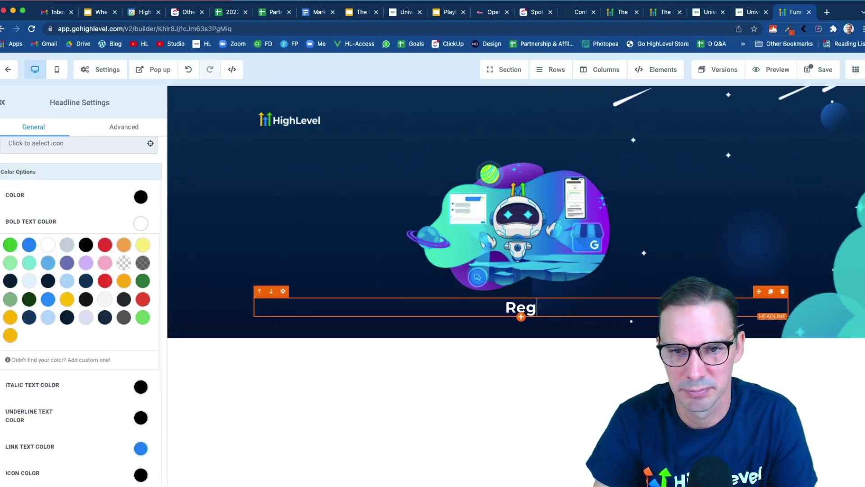
type("ister For The Lead Gen Playbook - Webi")
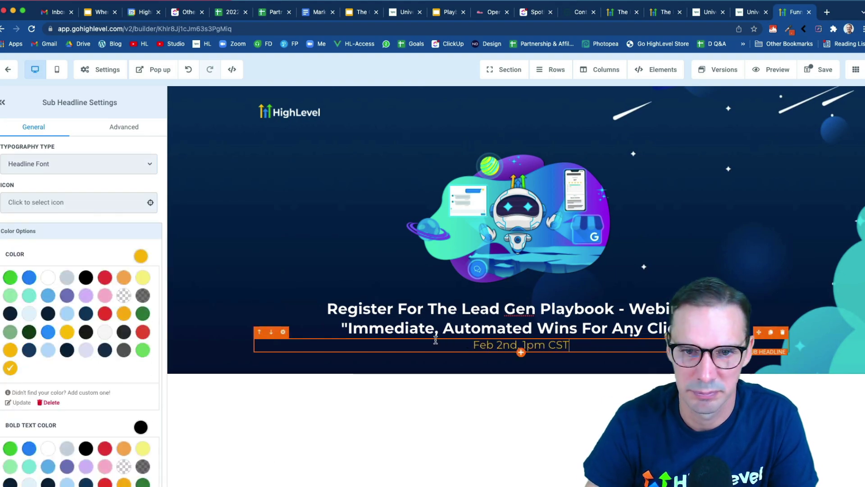
left_click_drag(135, 472, 90, 471)
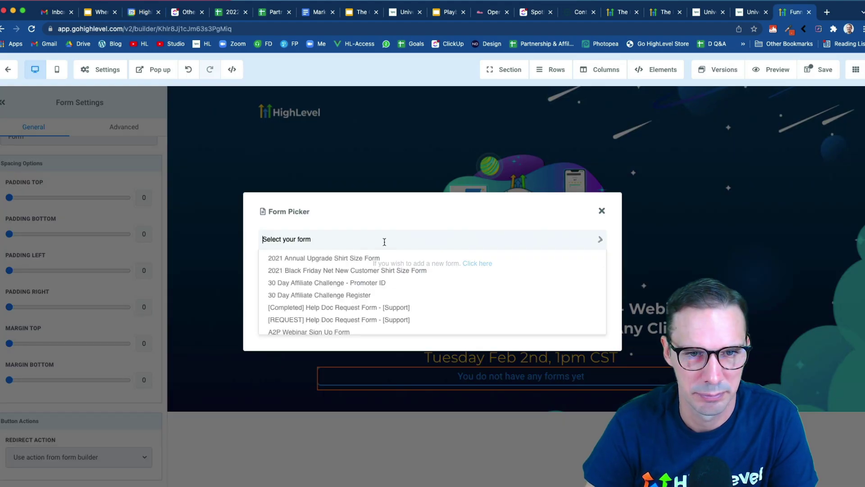
scroll(385, 270, "down", 5)
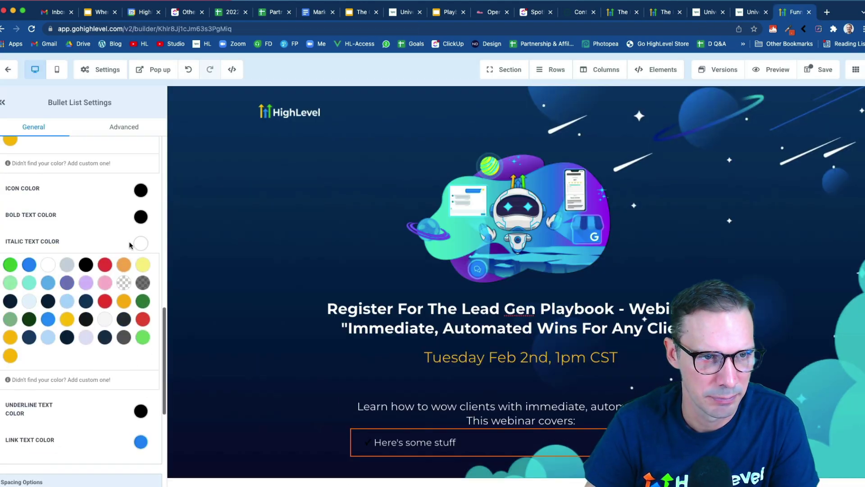
Add a countdown timer below the topic list, save, and enter 'Lead-Gen Playbook: Immediate, Automated Wins For Any Client'
left_click(522, 459)
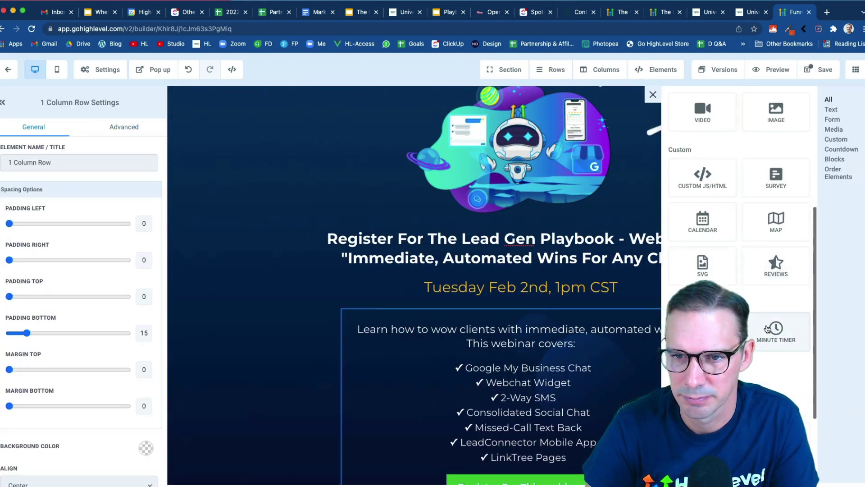
left_click(768, 329)
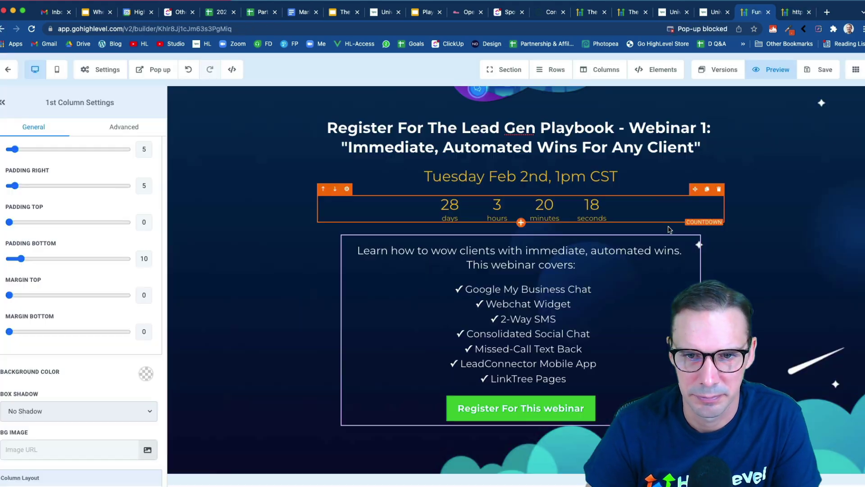
left_click_drag(512, 406, 451, 419)
left_click(819, 70)
left_click(796, 12)
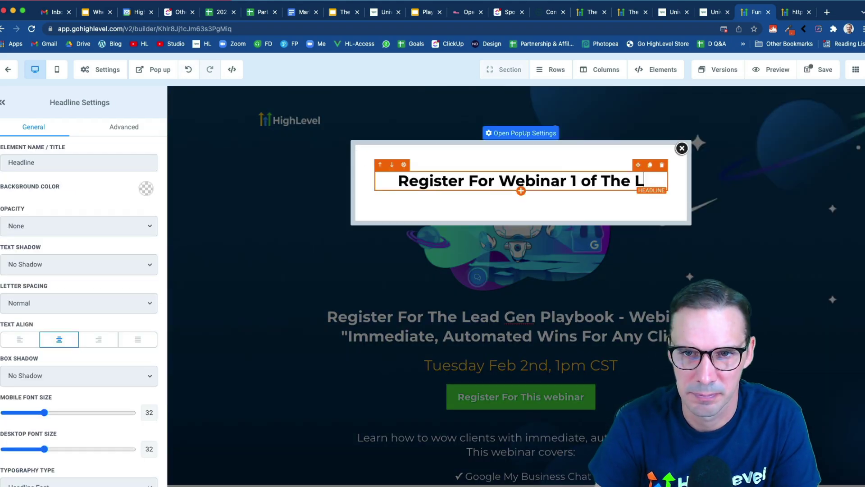
type("ead-Gen Playbook: Immediate, Automated Wins For Any Client")
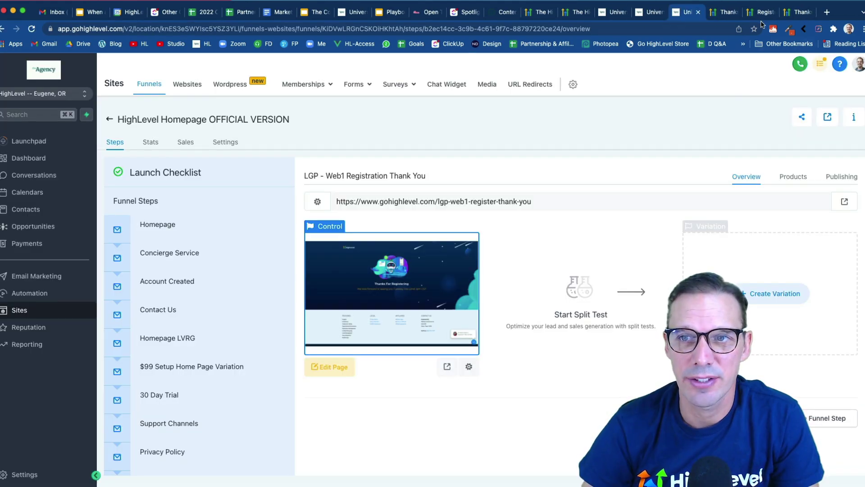
Check the live registration popup and thank-you page, then select the LGP - Web1 Registration step
left_click(762, 13)
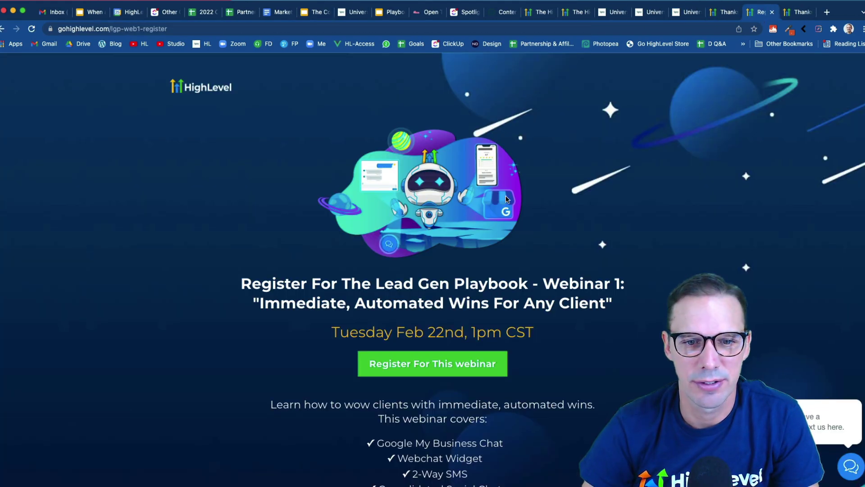
left_click(443, 364)
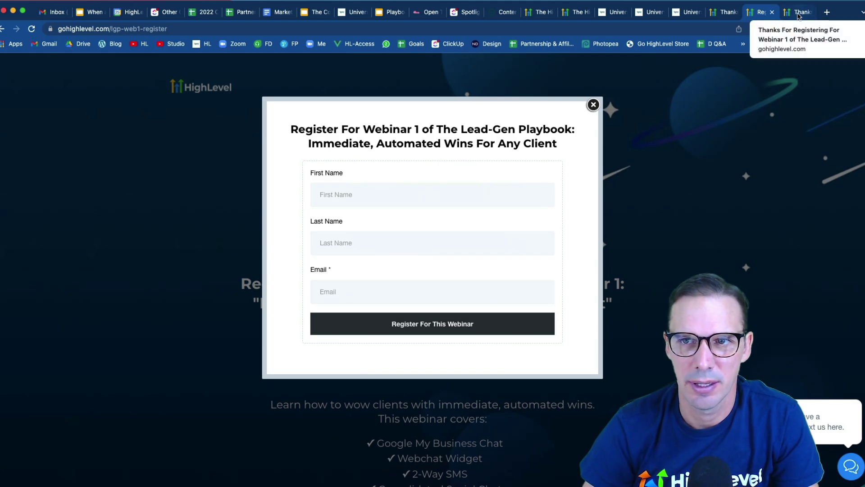
left_click(798, 13)
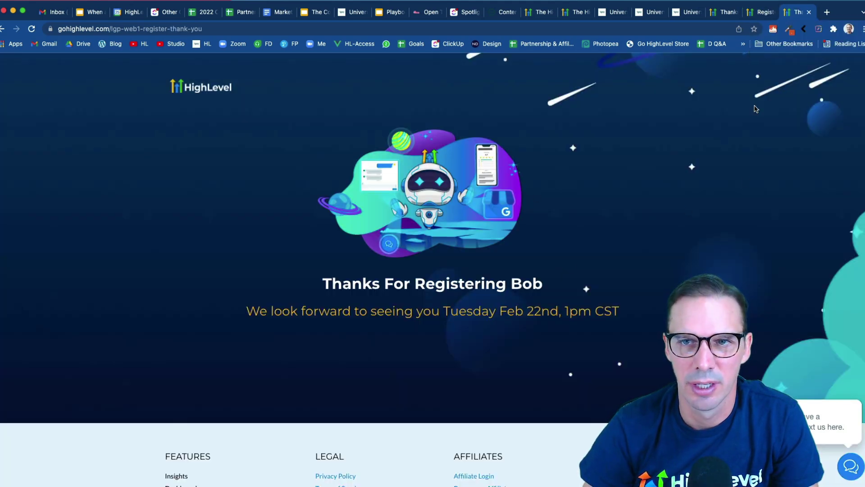
left_click(687, 14)
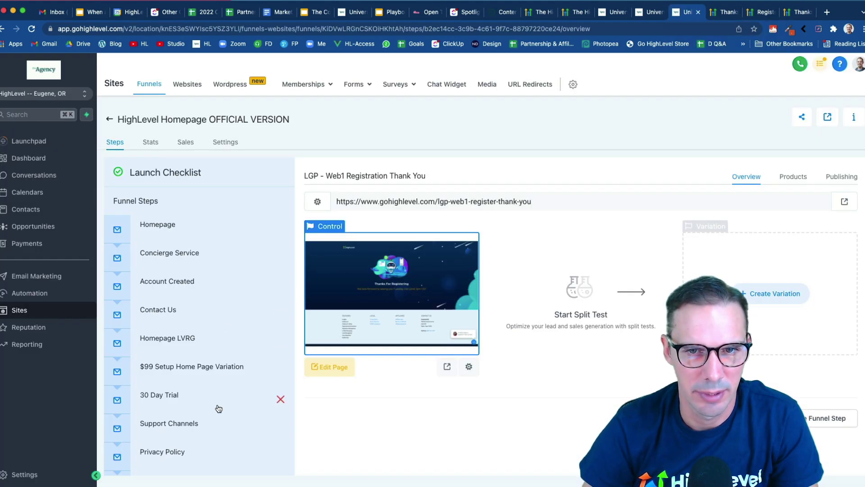
scroll(218, 408, "down", 20)
left_click(225, 383)
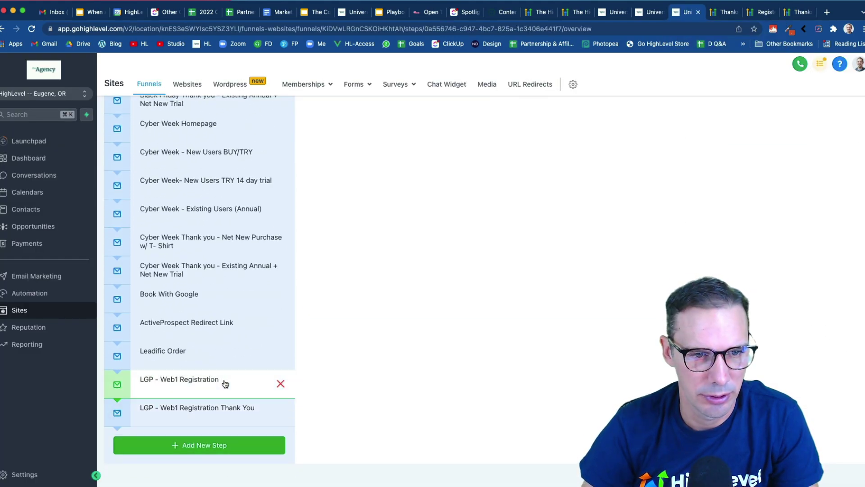
scroll(747, 220, "up", 20)
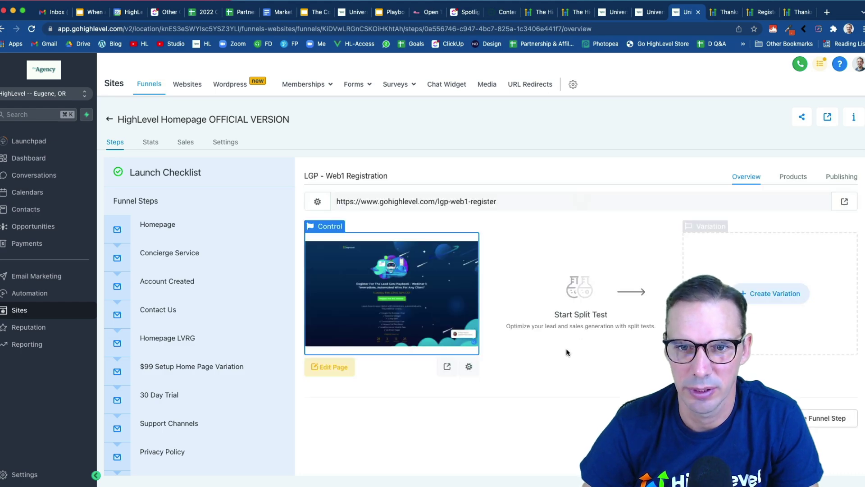
In the registration popup, set the form's after-submit action to Go to website URL
left_click(331, 367)
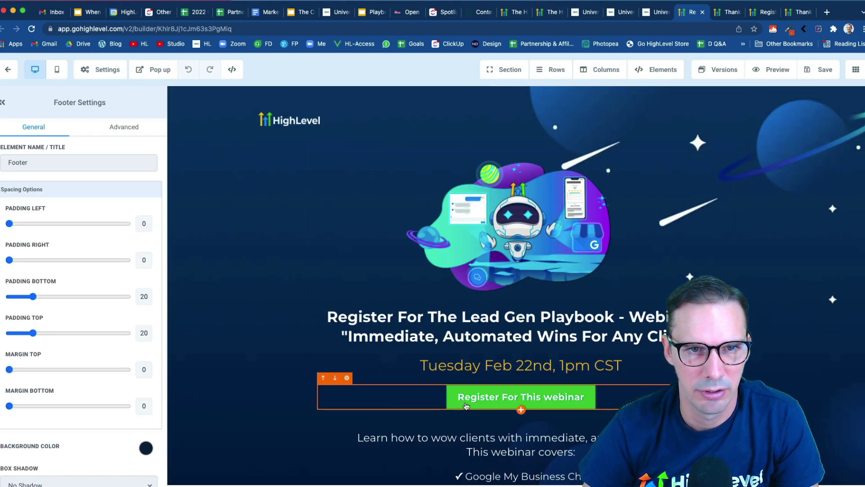
left_click(155, 62)
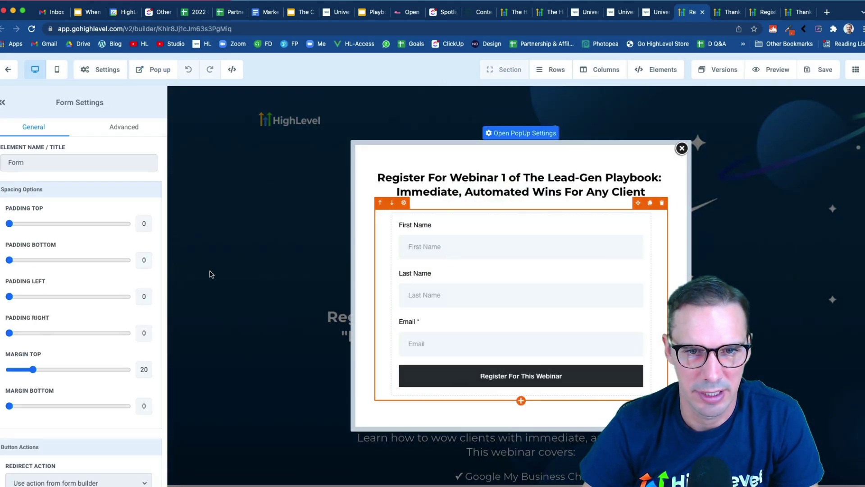
scroll(68, 353, "down", 1)
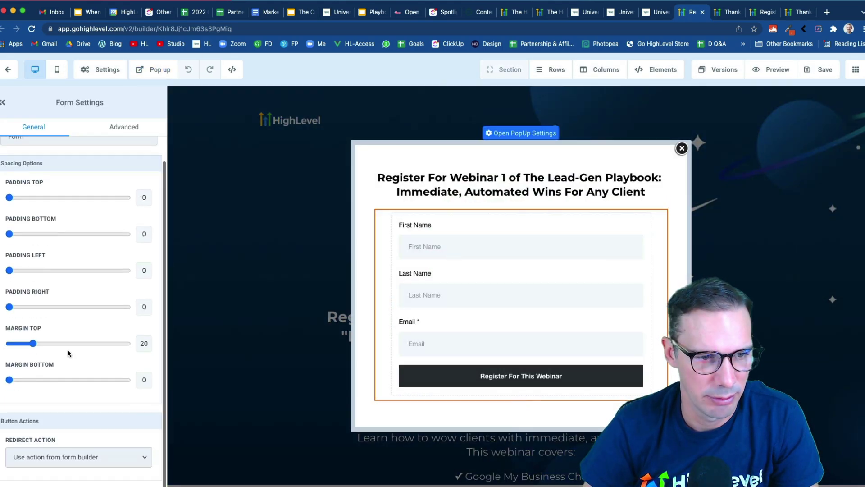
left_click(59, 457)
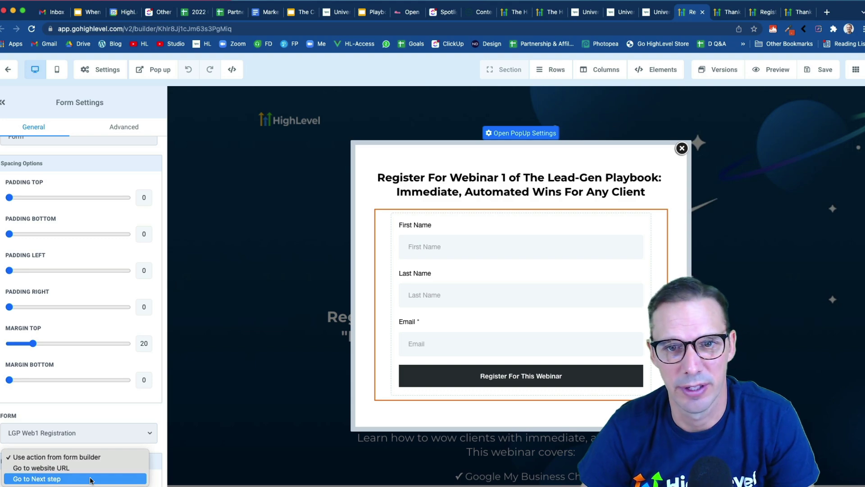
left_click(91, 480)
scroll(98, 457, "down", 2)
left_click(97, 457)
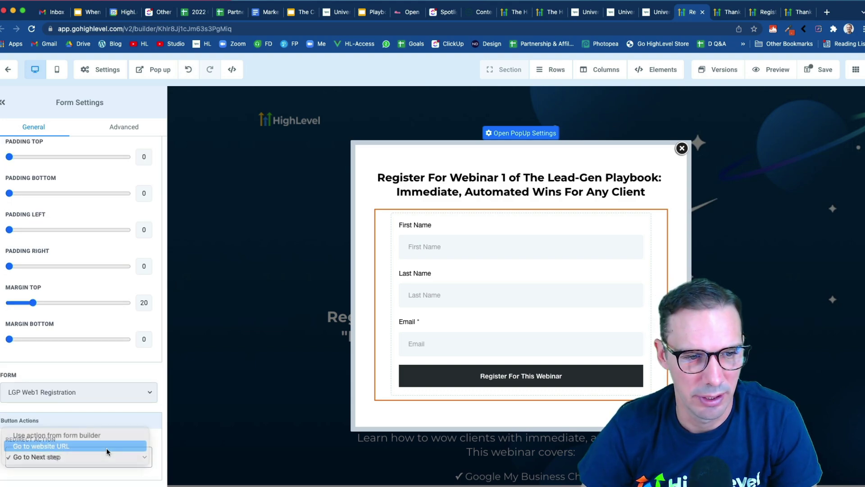
left_click(107, 446)
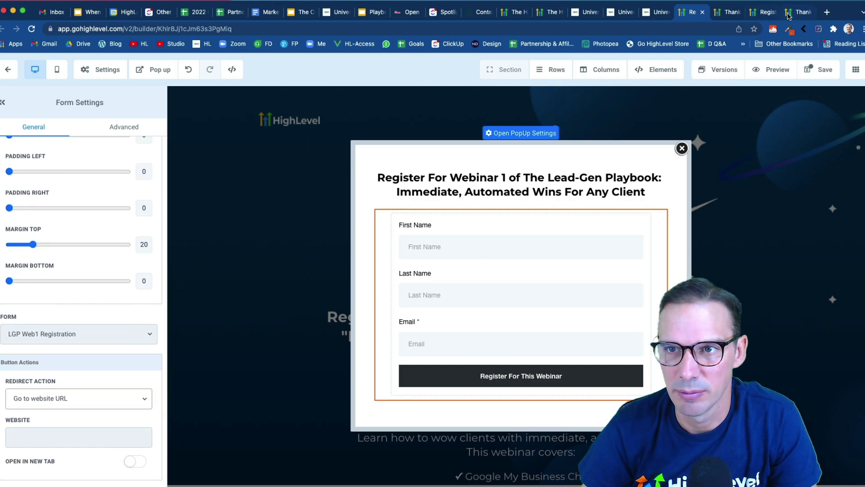
Copy the /lgp-web1-register-thank-you page address into the redirect URL field and save the page
left_click(796, 13)
left_click(593, 27)
key("super+a")
left_click(730, 12)
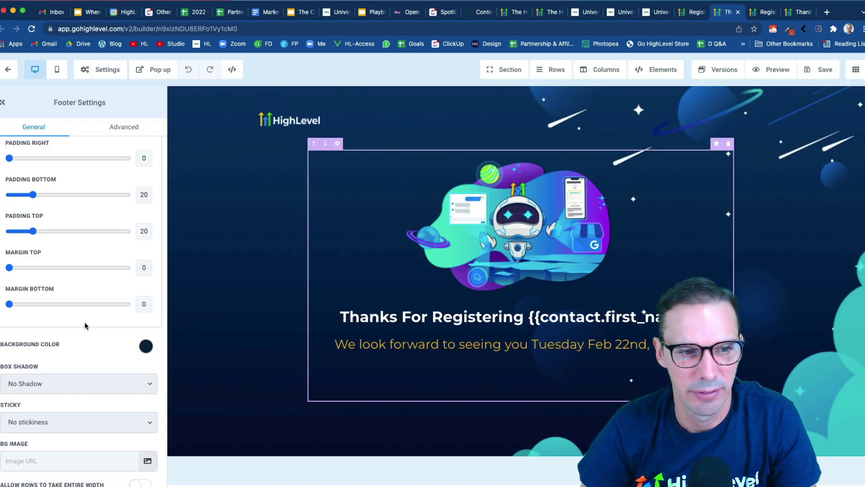
left_click(764, 14)
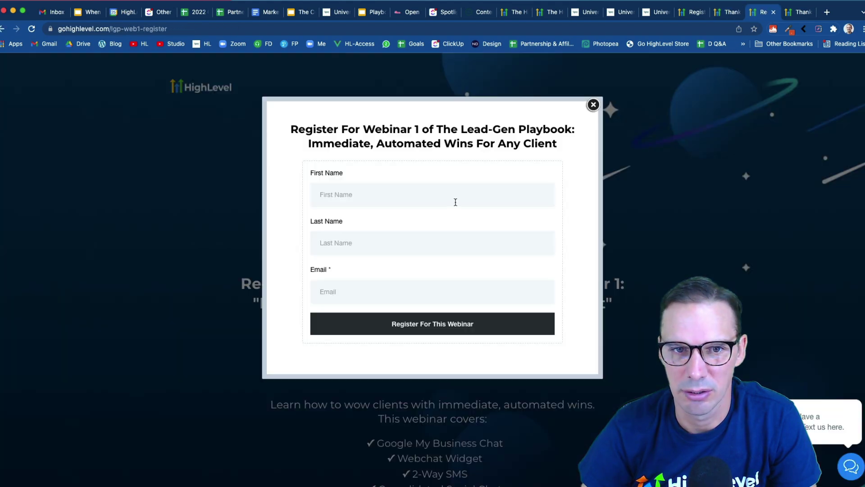
left_click(716, 15)
left_click(688, 13)
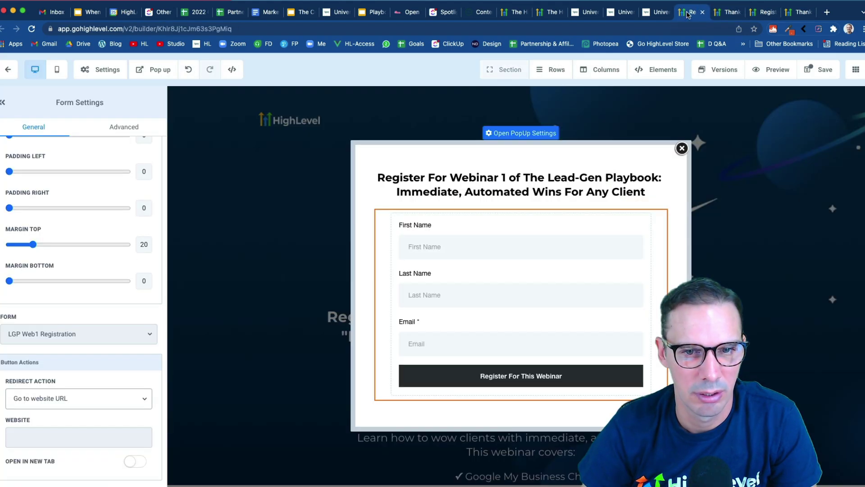
left_click(47, 435)
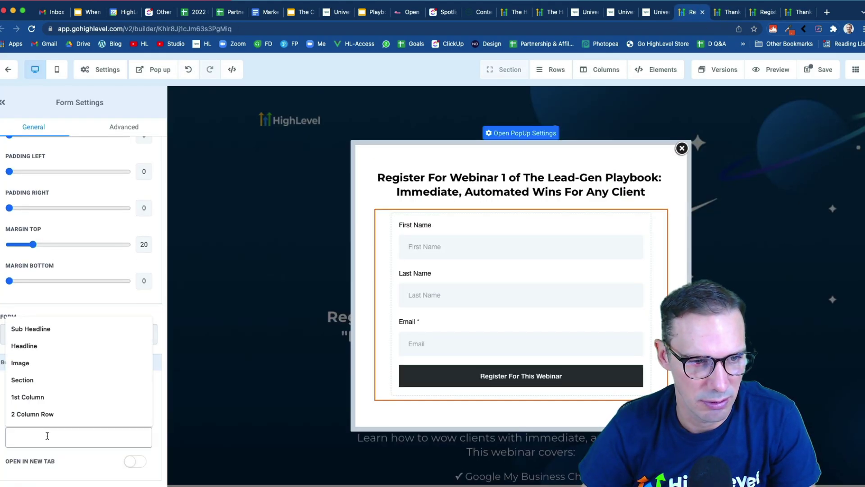
key("super+v")
left_click(818, 72)
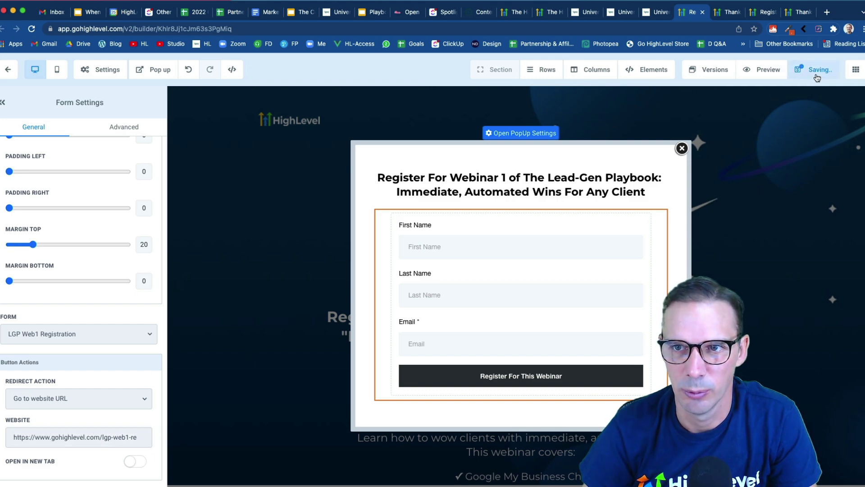
Close the page editor and build a workflow from the Recipe - Webinar Registration Confirmation & Reminders template
key("super+w")
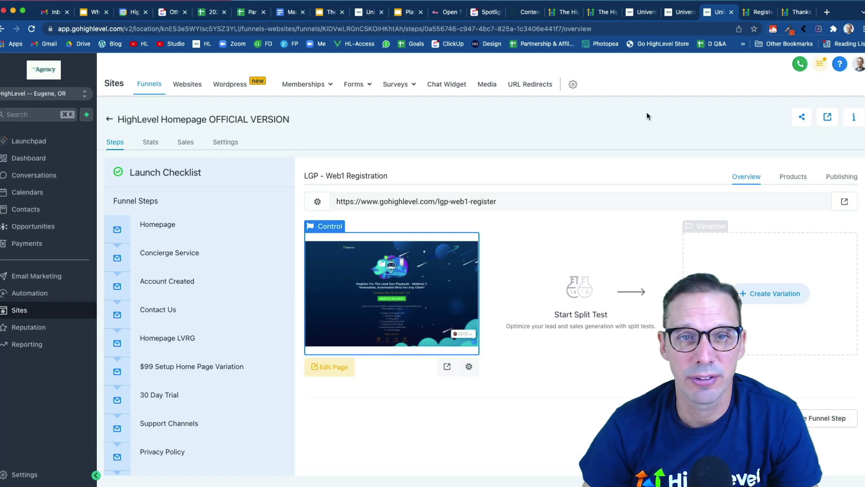
left_click(31, 294)
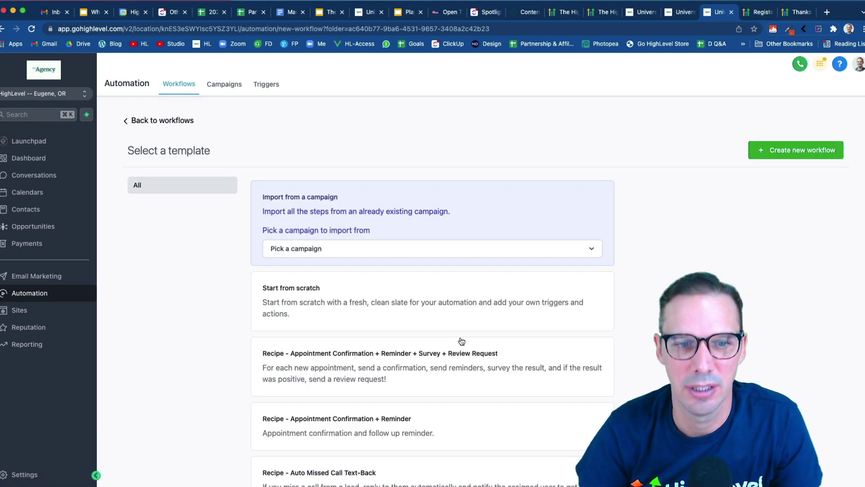
scroll(462, 341, "down", 2)
scroll(462, 341, "down", 10)
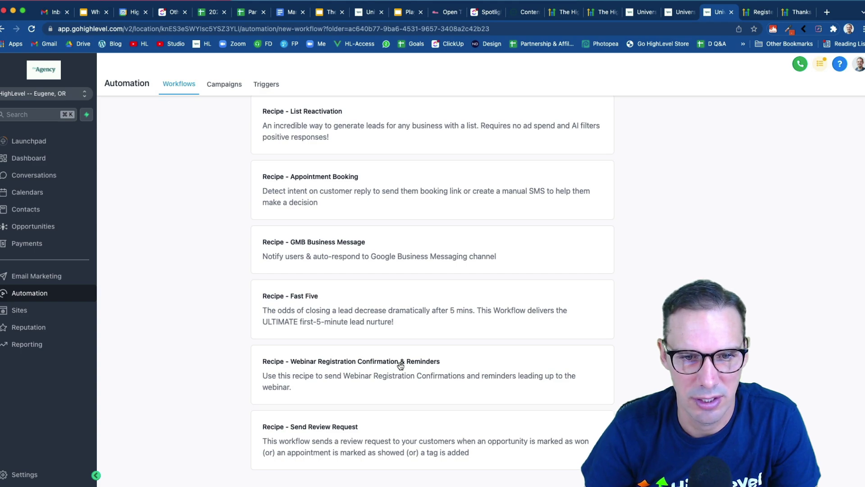
double_click(406, 380)
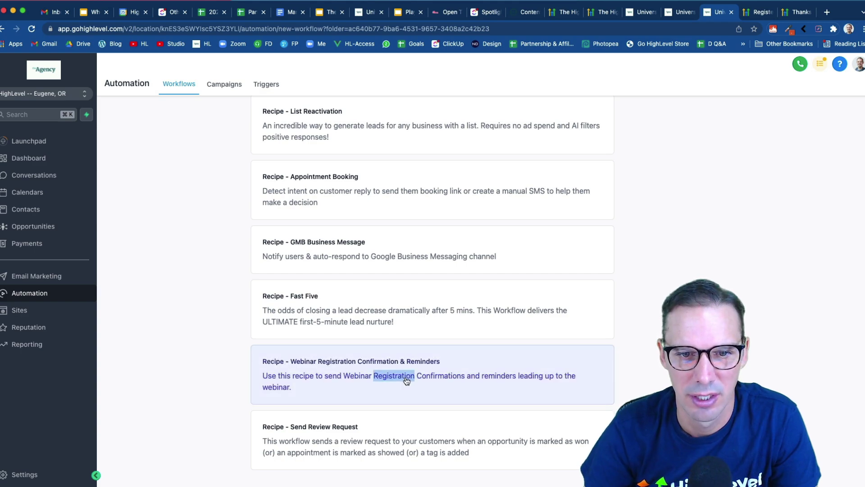
scroll(697, 259, "up", 10)
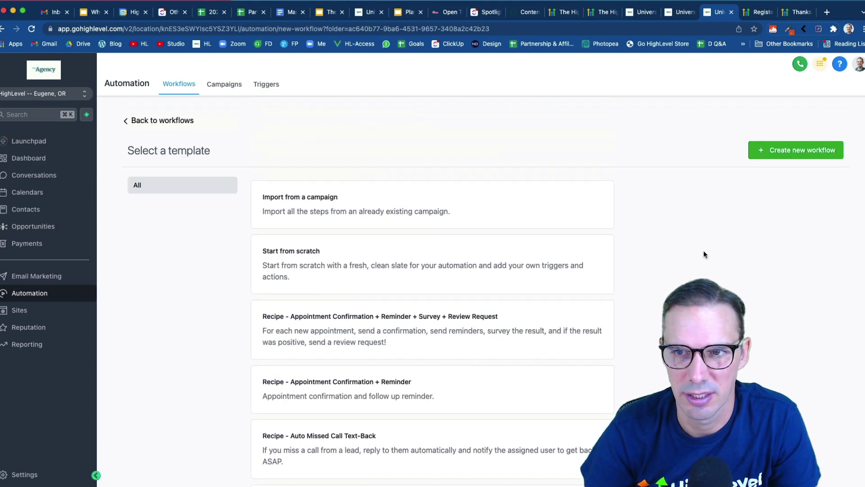
left_click(802, 154)
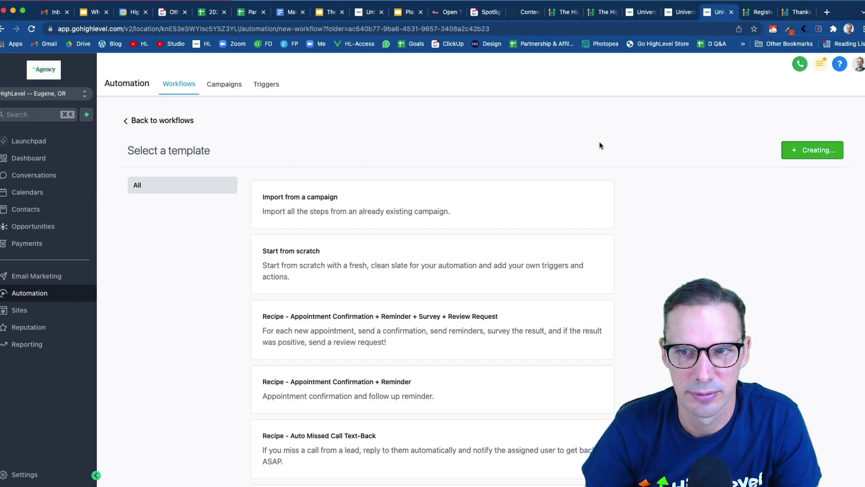
Replace the recipe workflow's default title with 'LGP Webinar 1 Confirmation & Reminders'
scroll(474, 347, "down", 5)
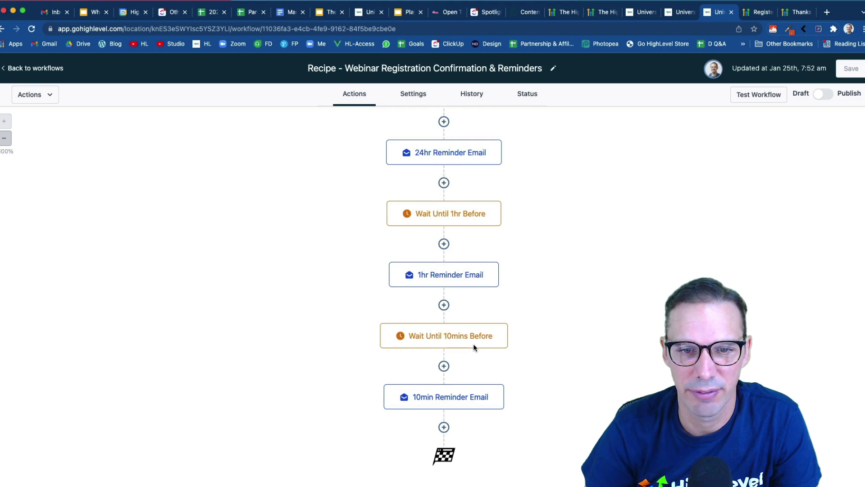
scroll(474, 347, "up", 5)
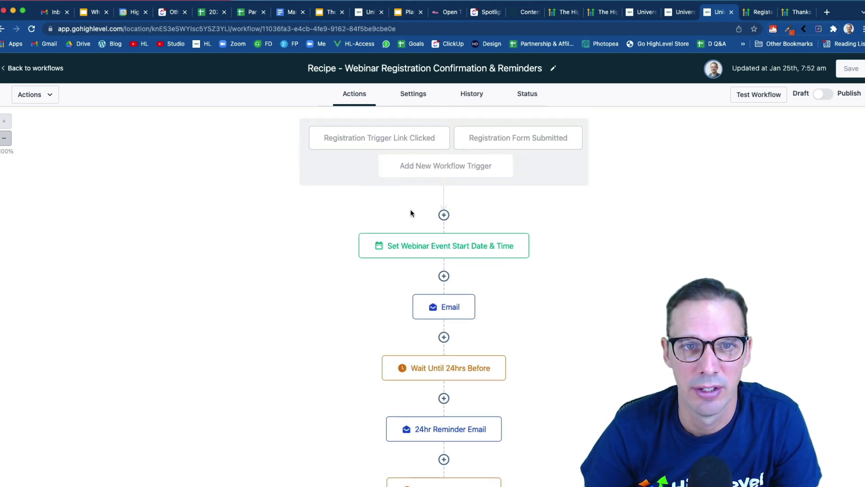
left_click(553, 68)
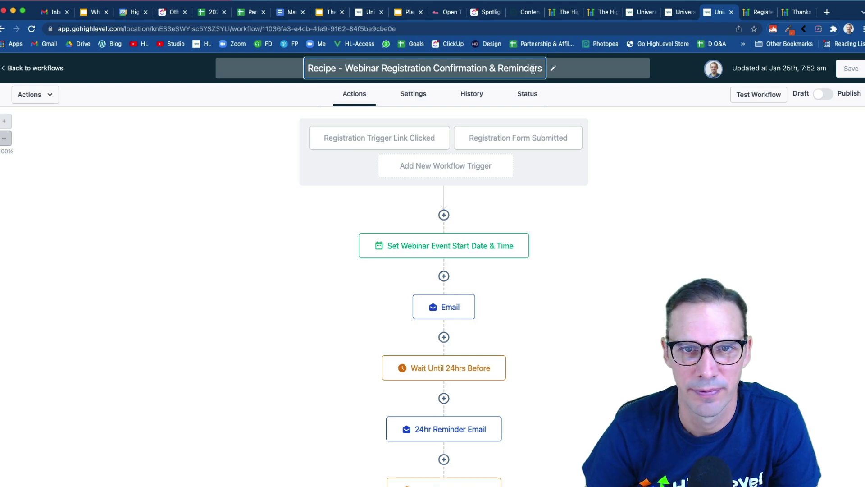
left_click_drag(533, 68, 307, 68)
key("BackSpace")
type("L")
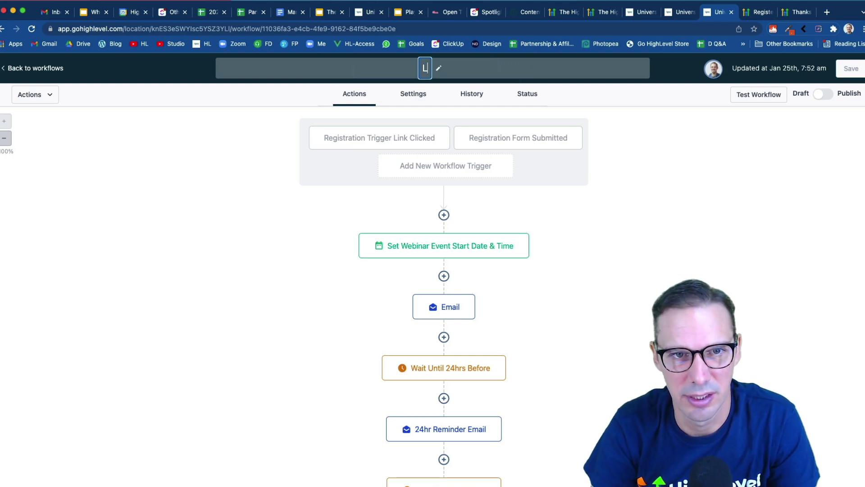
type("GP We")
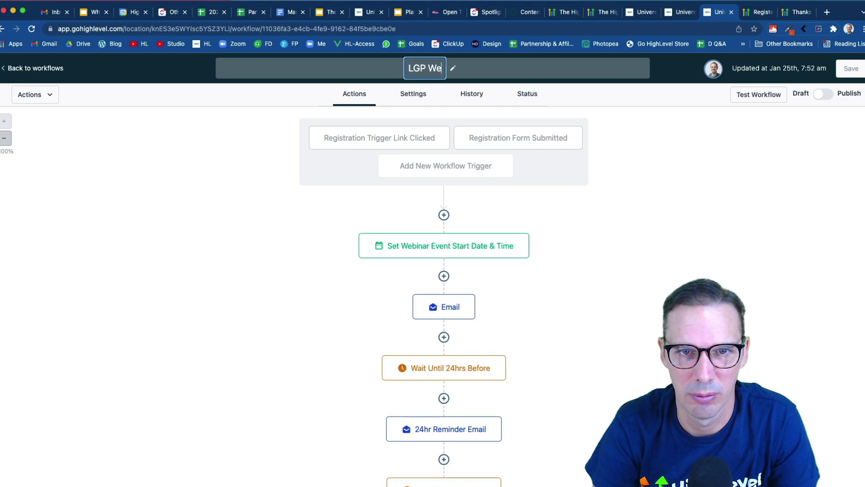
type("binar 1")
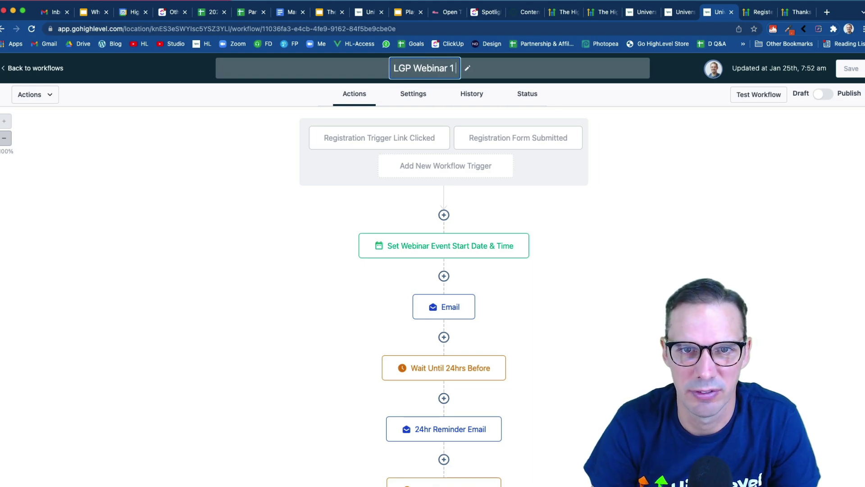
type(" Confirmation &")
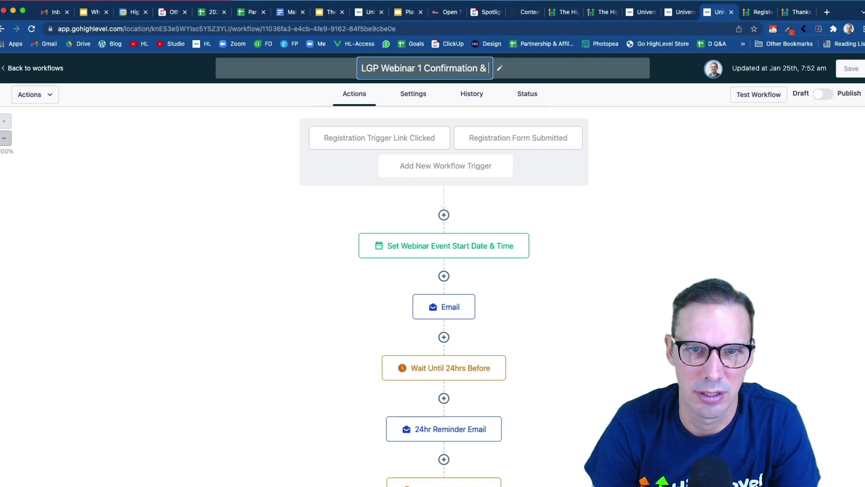
type(" Reminders")
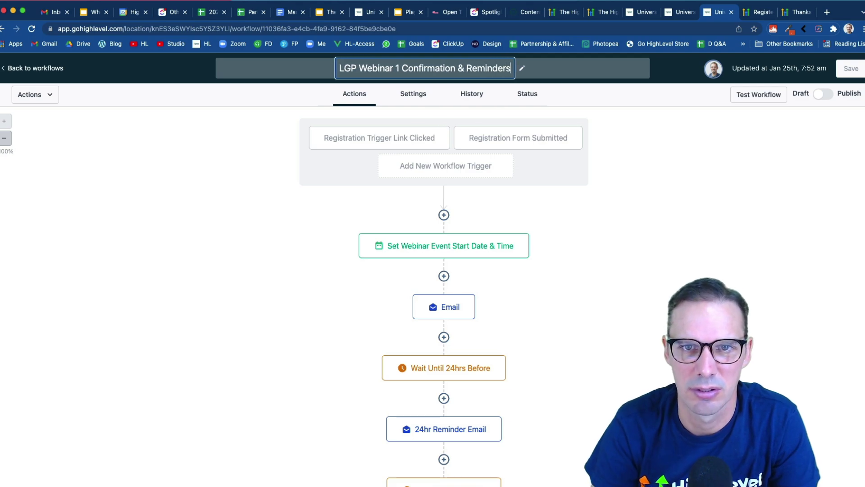
key("Return")
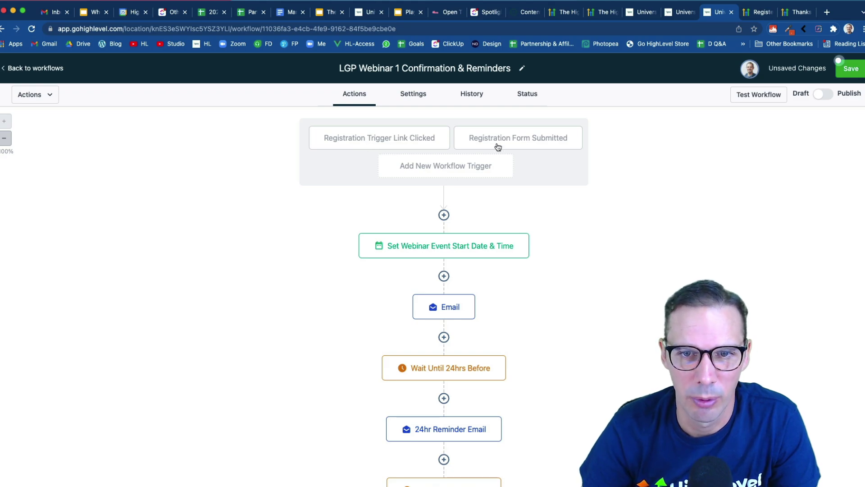
Filter the Registration Form Submitted trigger on the LGP Web1 Registration form, prefix its name 'LGP Web1', and save
left_click(544, 145)
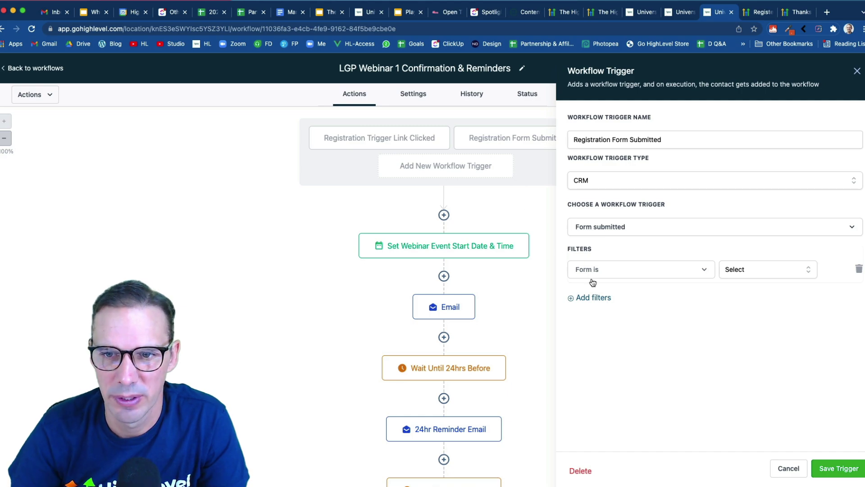
left_click(756, 273)
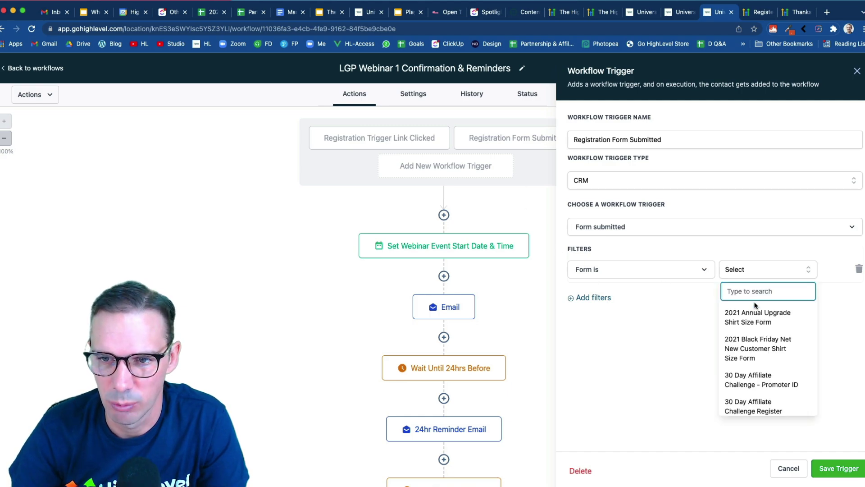
type("lgp")
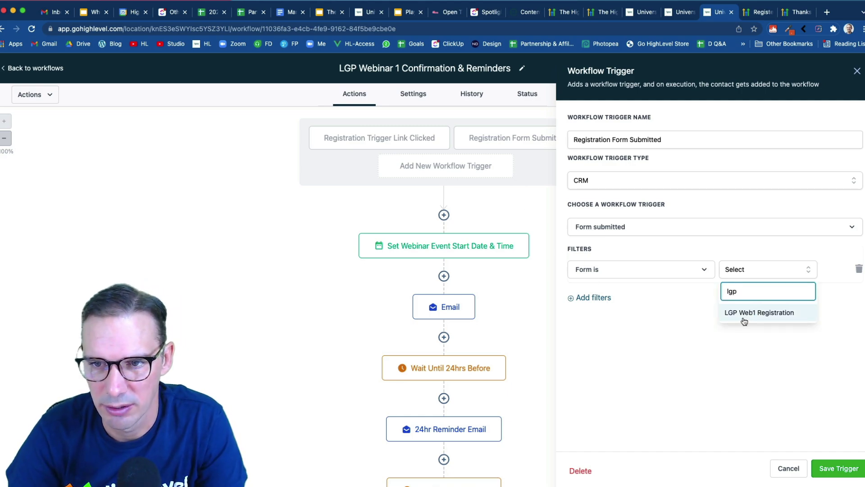
left_click(744, 315)
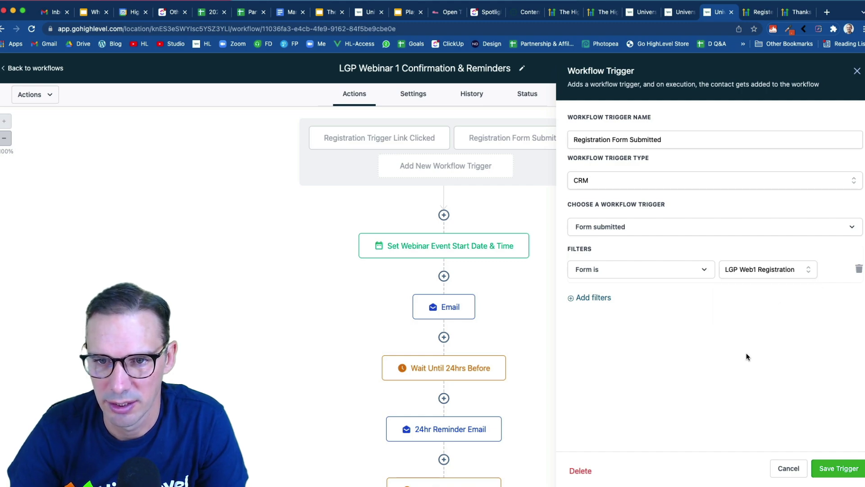
left_click(575, 141)
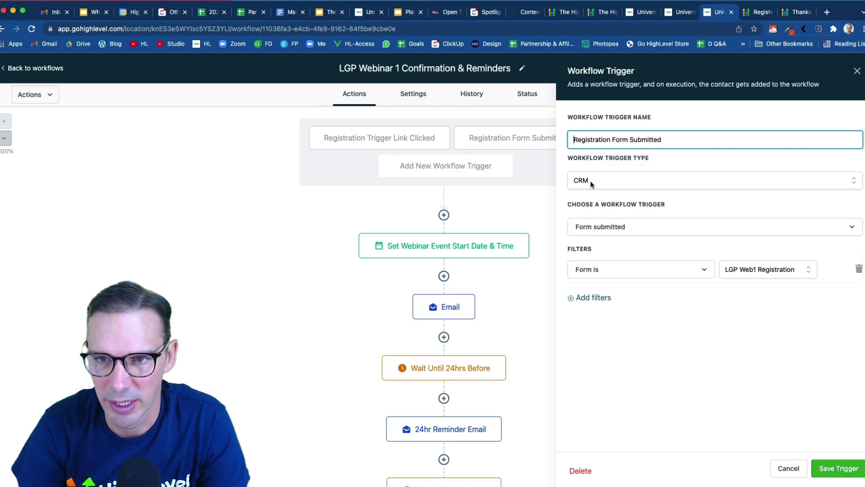
type("LGP")
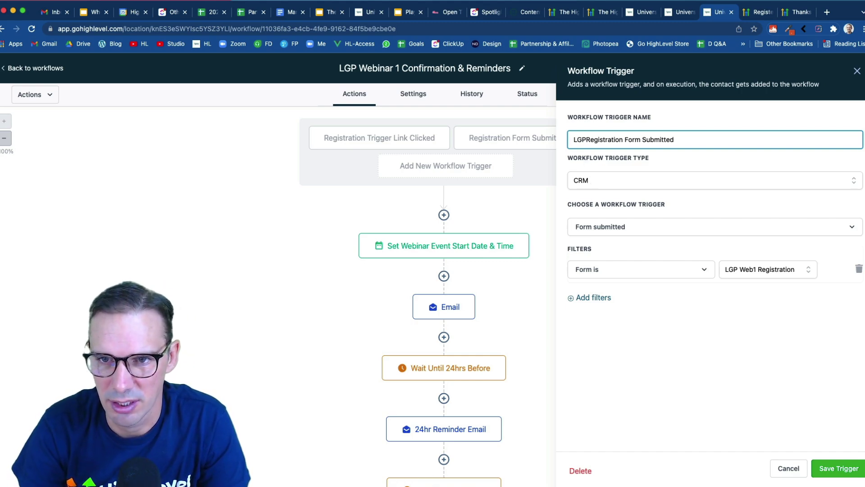
type(" Web1")
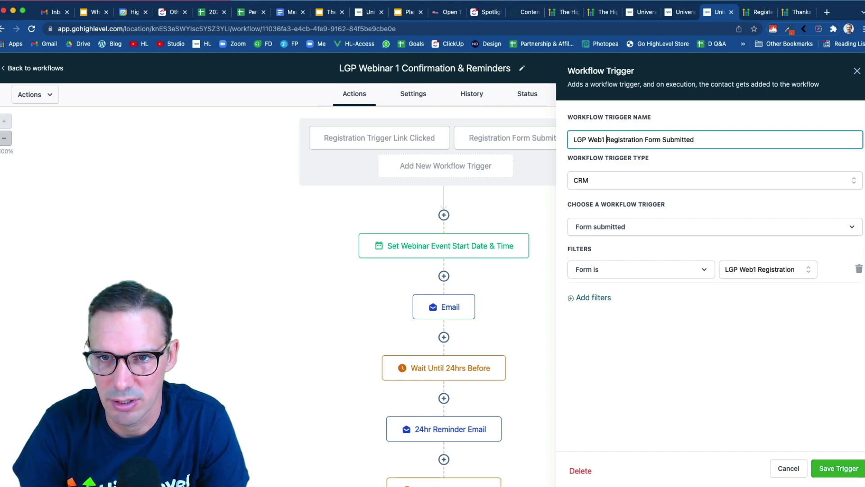
left_click(833, 468)
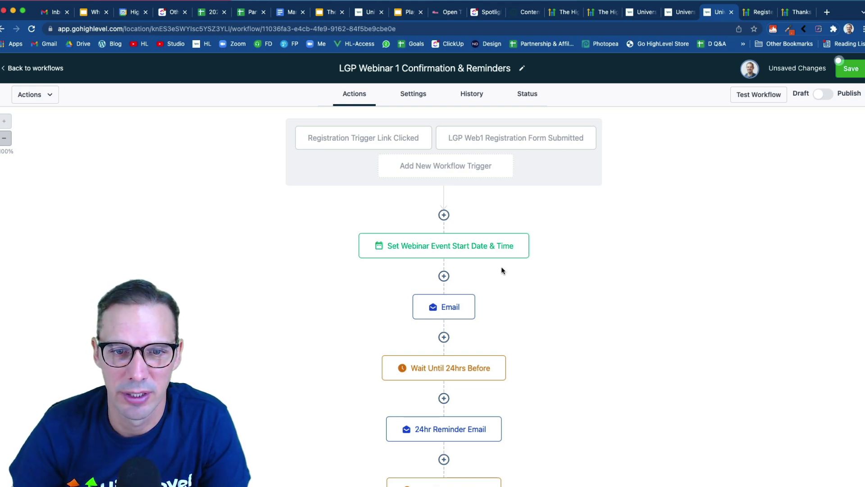
Save the Set Webinar Event Start Date & Time action with February 22, 2022 at 11:00 AM
scroll(502, 268, "down", 1)
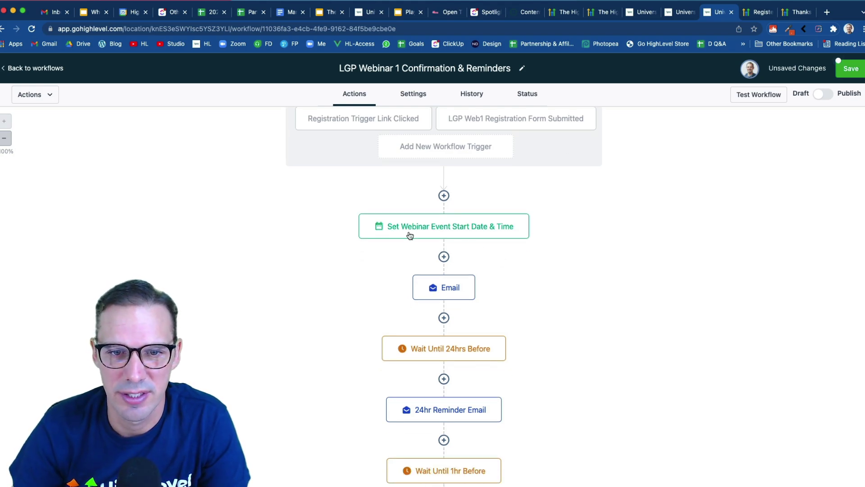
left_click(482, 235)
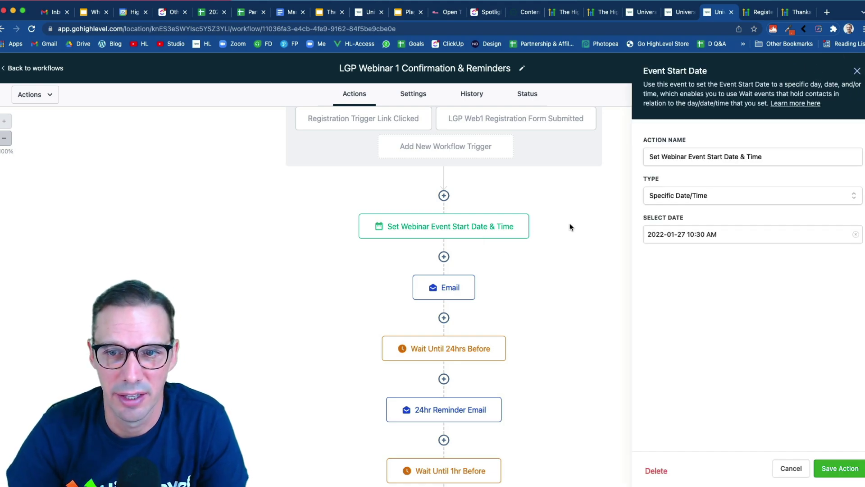
left_click(679, 237)
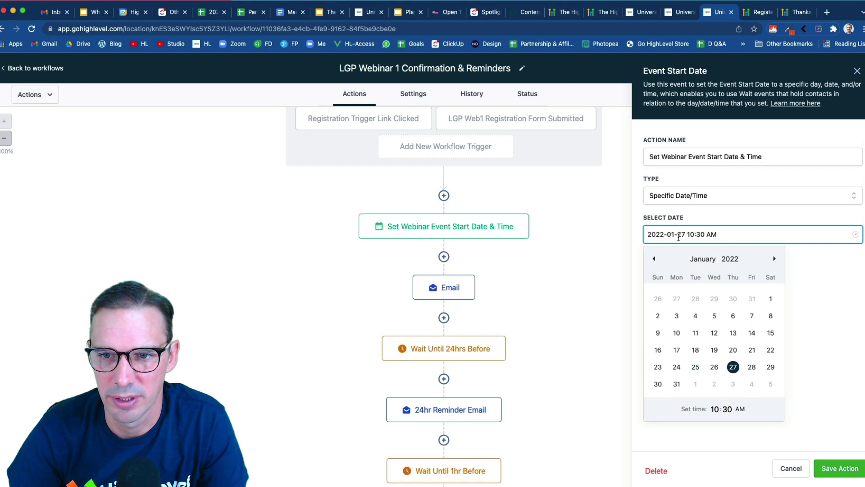
left_click(775, 260)
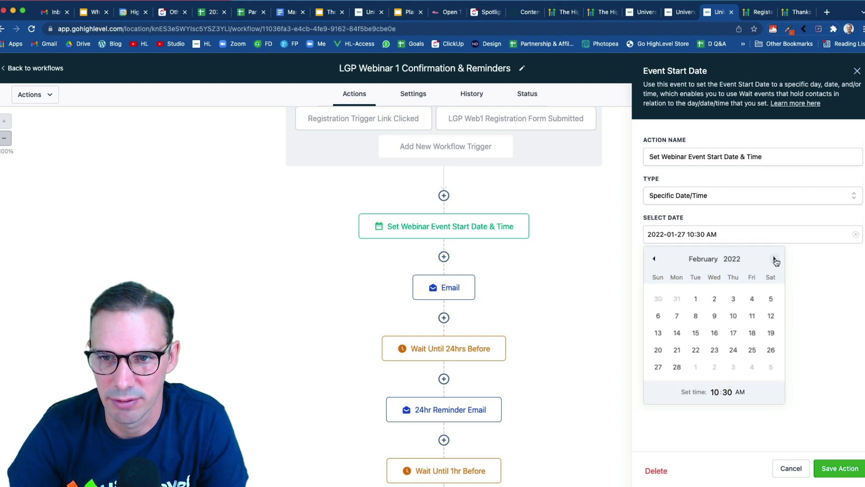
left_click(696, 351)
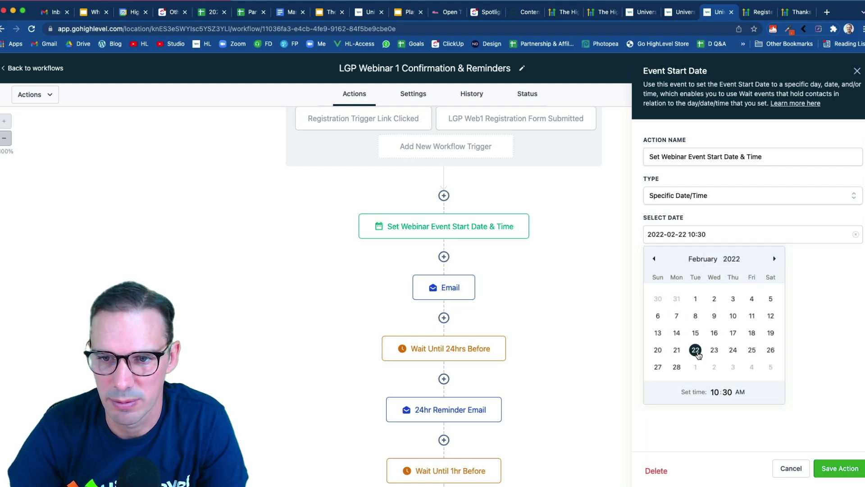
left_click(715, 393)
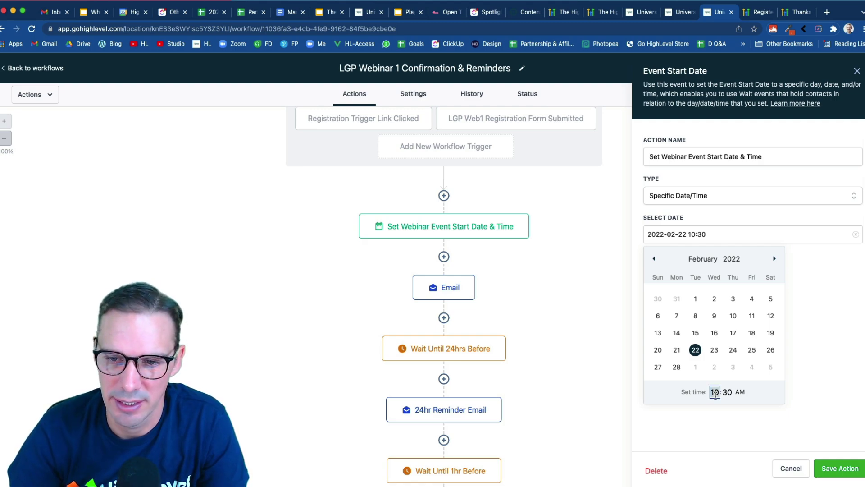
type("1100")
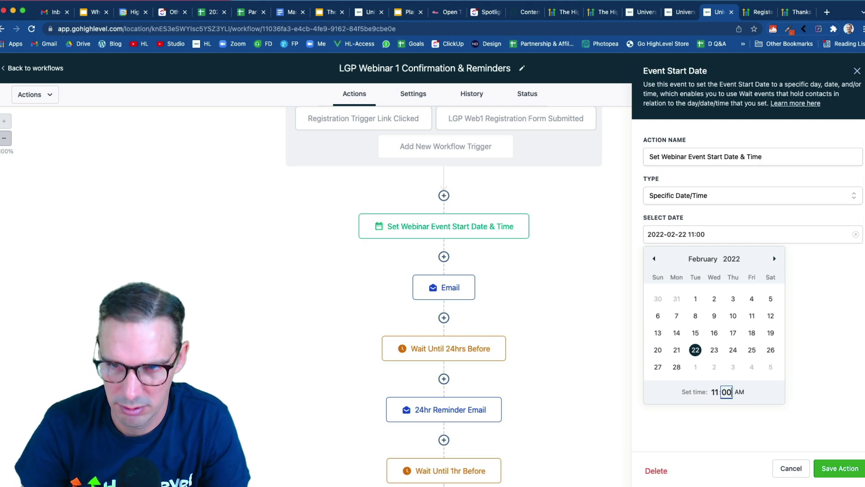
left_click(836, 468)
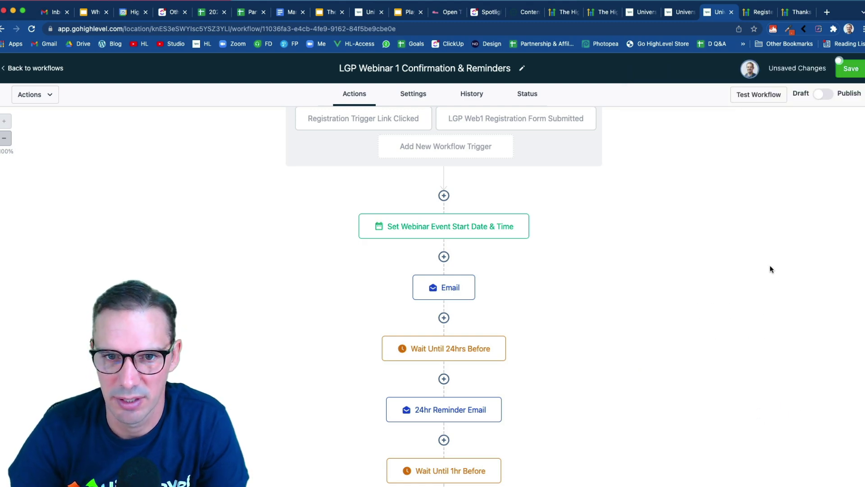
Recheck the event start step and close it with its settings unchanged
left_click(468, 234)
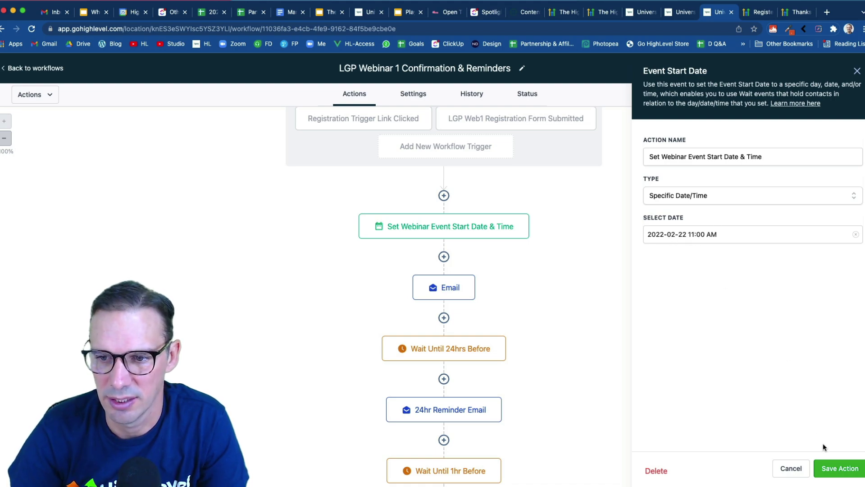
left_click(832, 468)
scroll(551, 243, "down", 2)
Review the confirmation email step, then save the LGP Webinar 1 workflow
left_click(463, 231)
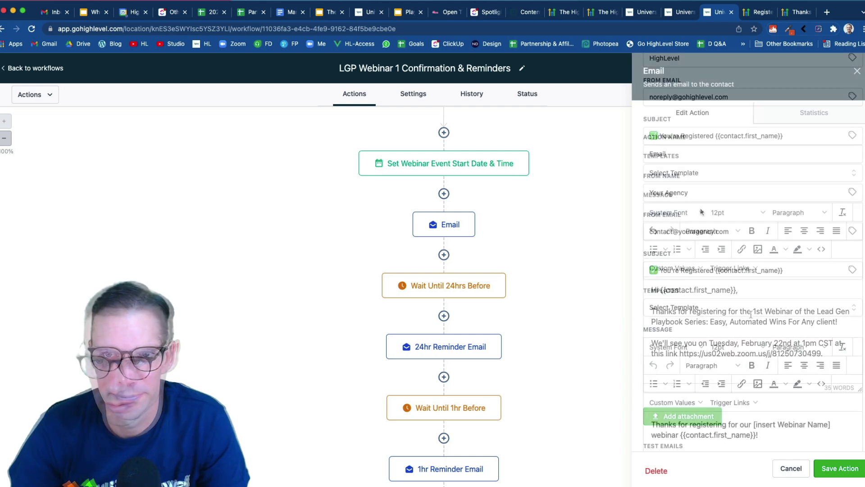
scroll(773, 380, "down", 3)
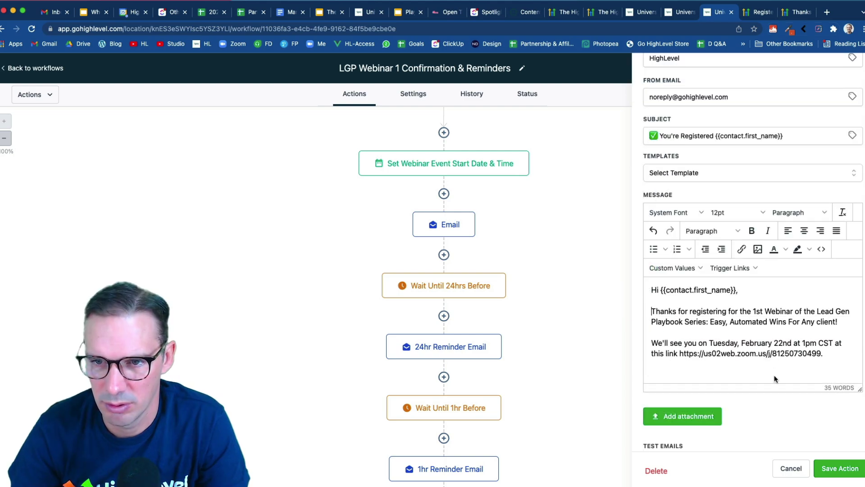
left_click(839, 471)
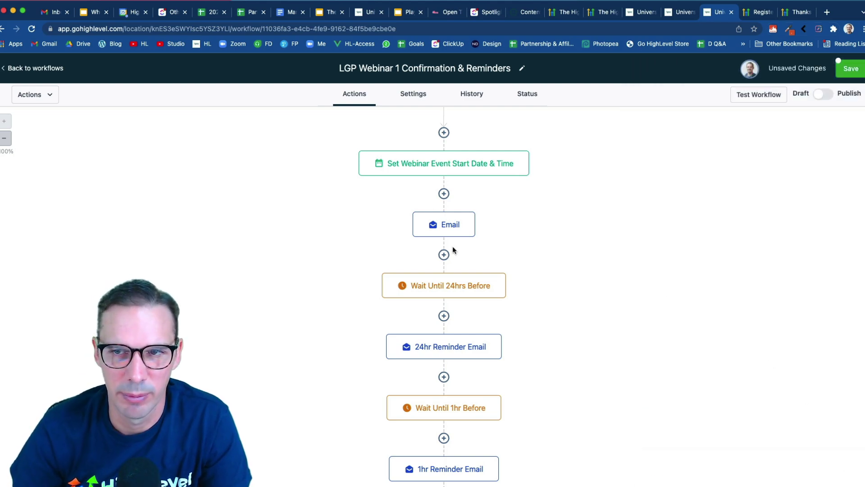
left_click(855, 75)
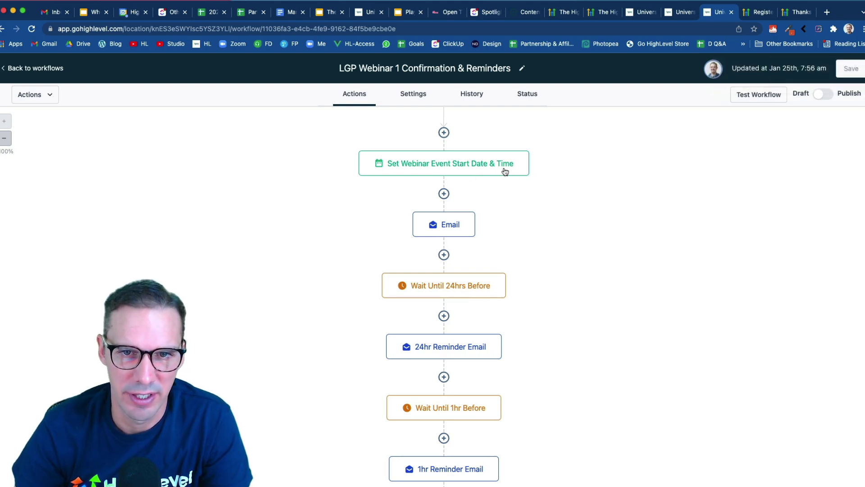
scroll(469, 296, "down", 3)
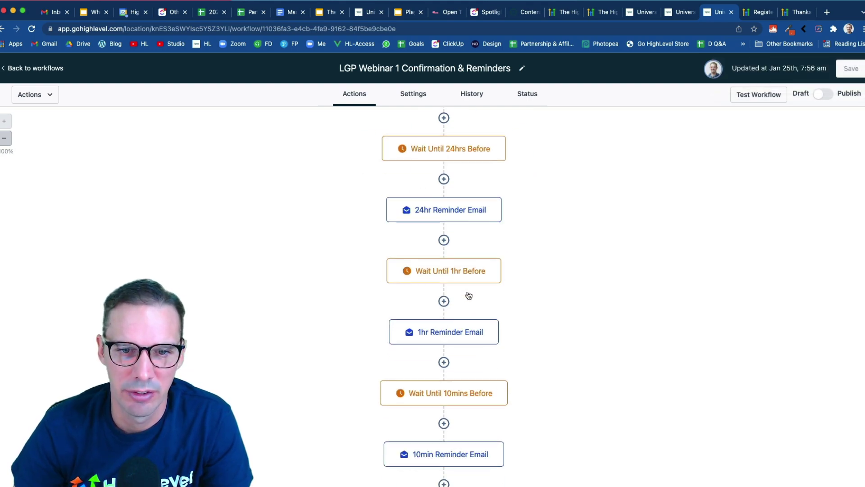
Update the 24hr reminder email with the HighLevel sender name and save the step
left_click(465, 211)
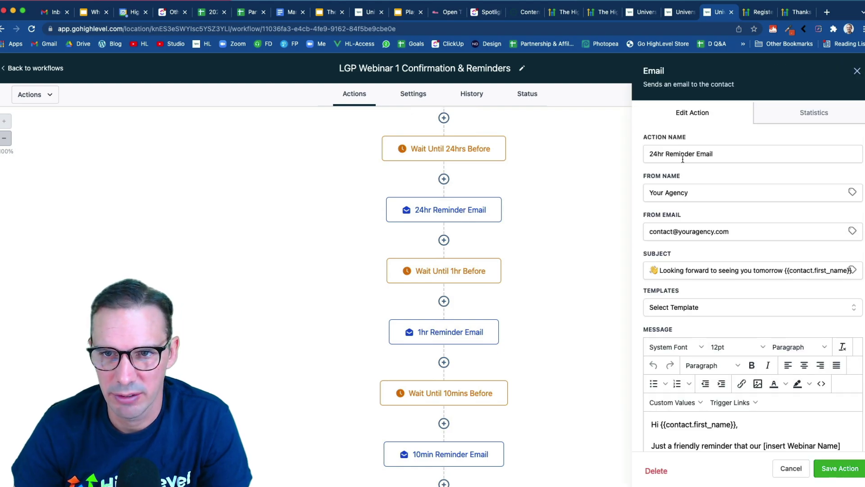
left_click(672, 192)
double_click(672, 193)
type("H")
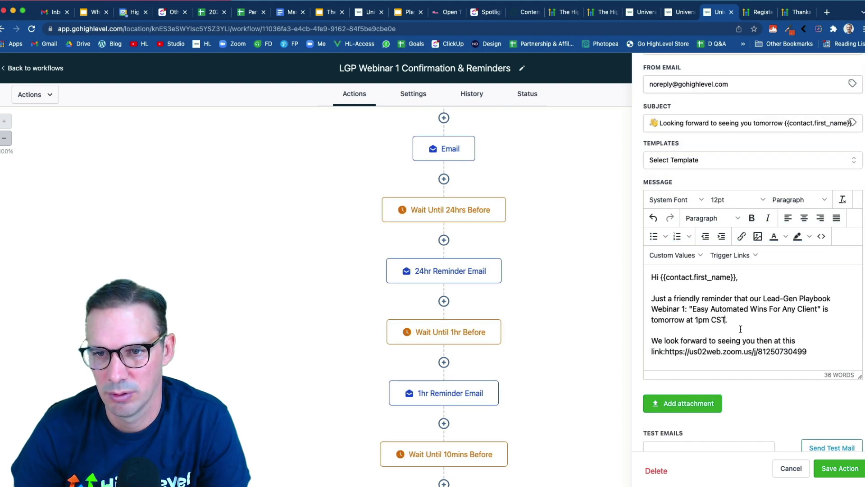
scroll(796, 360, "down", 1)
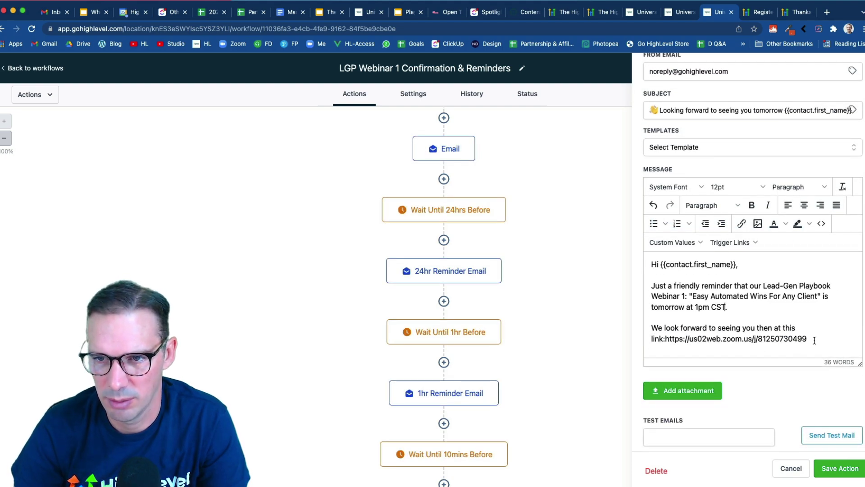
left_click_drag(813, 340, 649, 288)
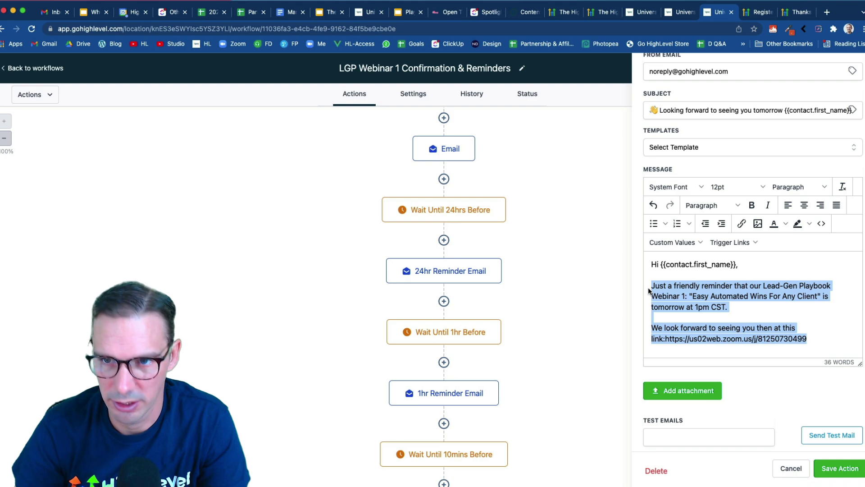
left_click(840, 470)
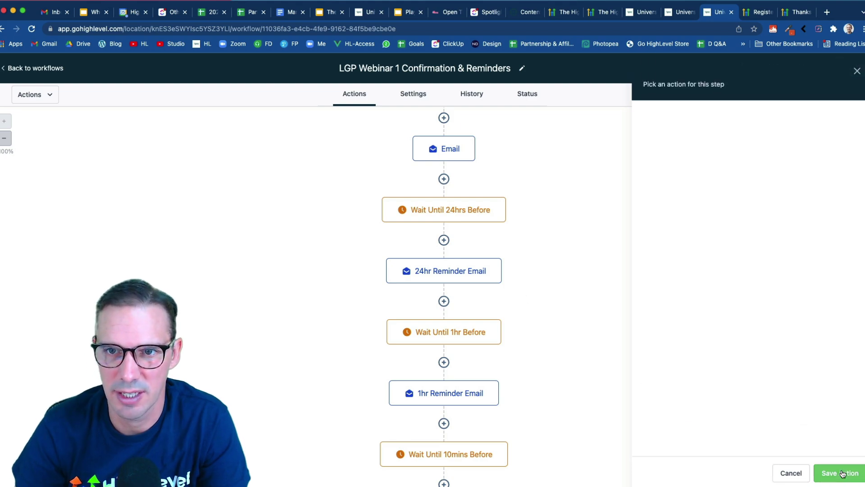
scroll(465, 338, "down", 3)
Change the 1hr reminder email's sender to HighLevel and save the step
left_click(457, 277)
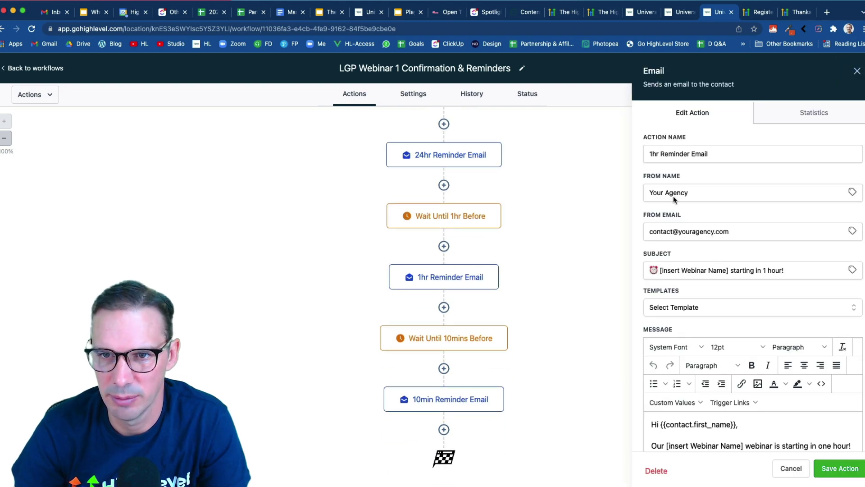
left_click_drag(689, 194, 626, 194)
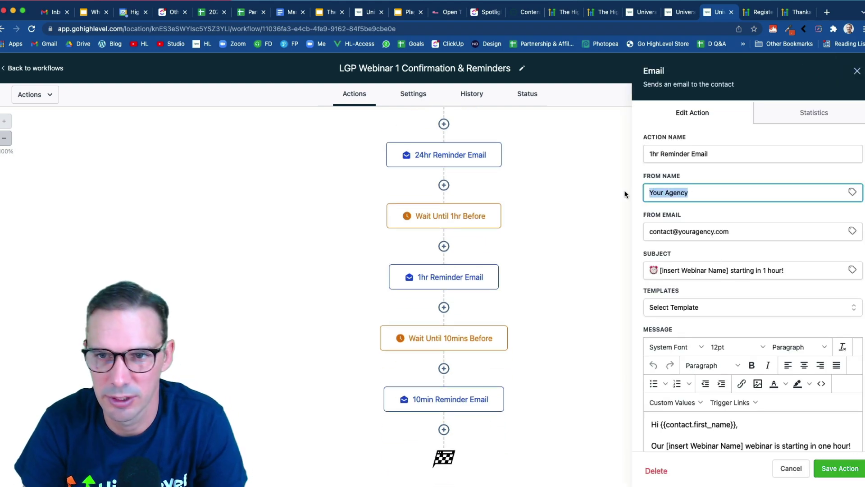
type("HighLevel Lead-Gen Playbook")
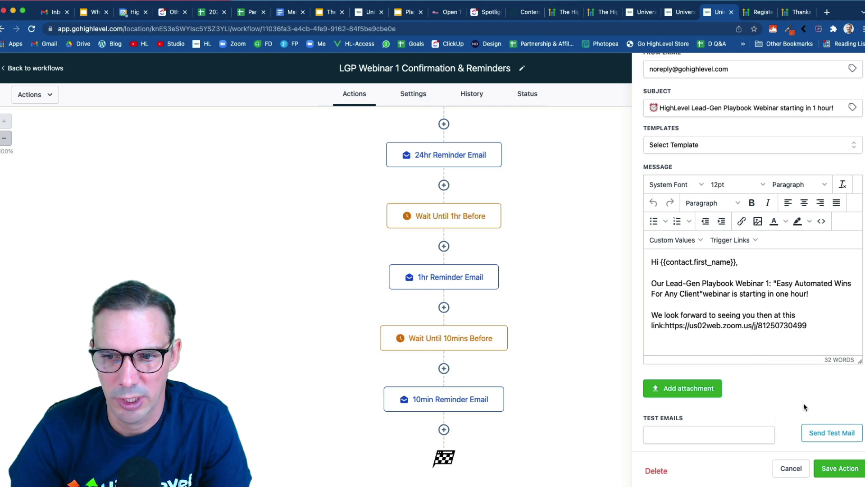
left_click(833, 468)
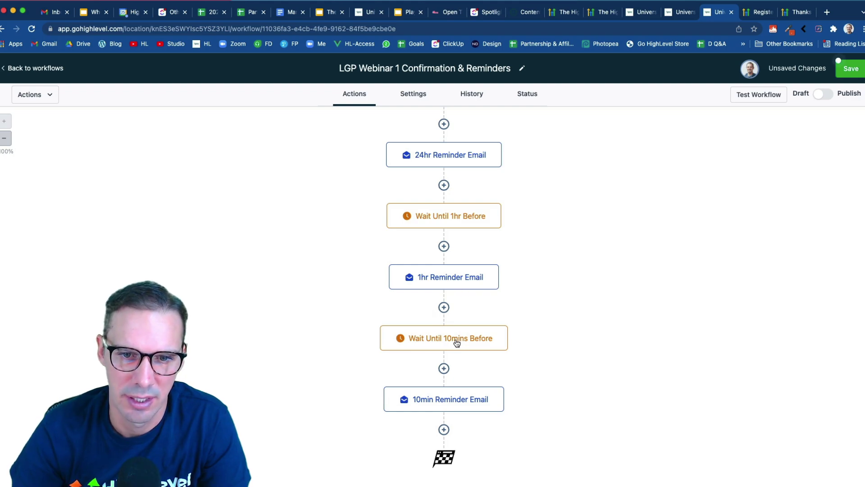
scroll(458, 343, "down", 1)
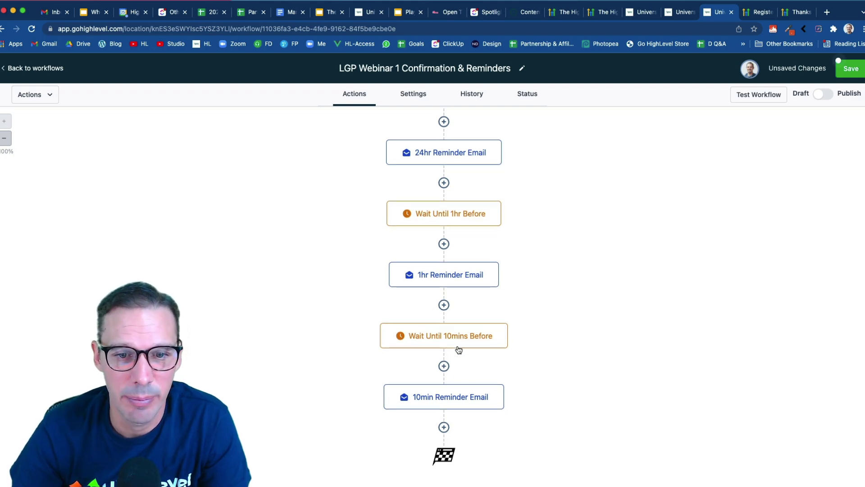
Review the 10min reminder email and save the step
left_click(434, 397)
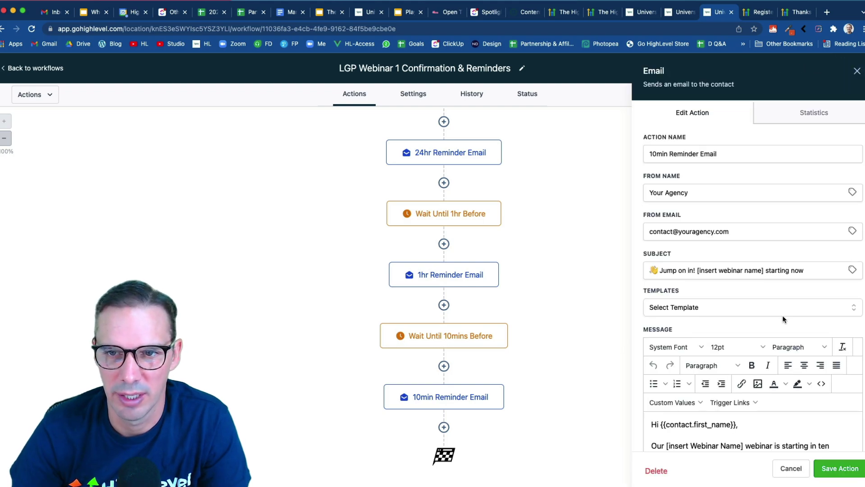
scroll(723, 433, "down", 2)
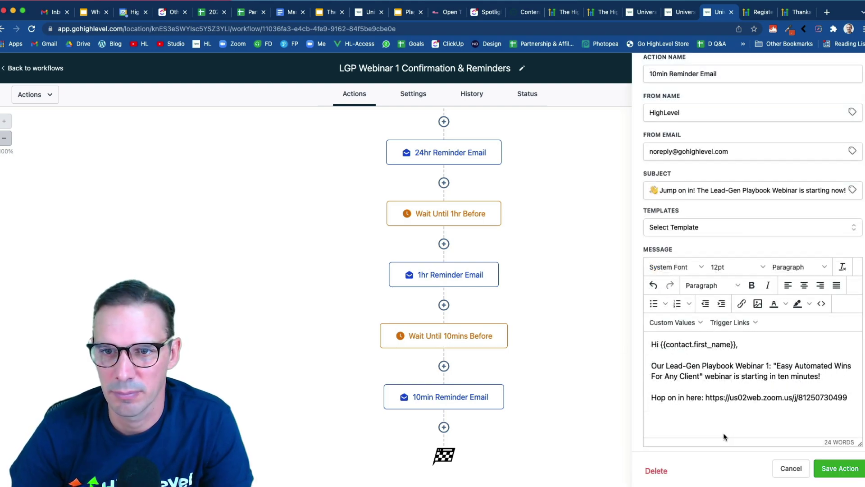
scroll(758, 145, "up", 3)
scroll(760, 148, "down", 2)
scroll(760, 149, "down", 3)
left_click(839, 468)
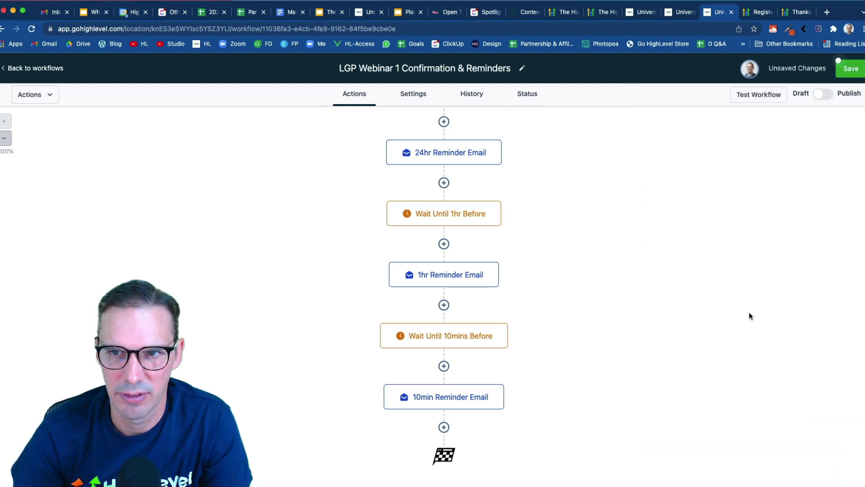
Save the whole workflow and review its triggers, waits and reminder emails
left_click(856, 75)
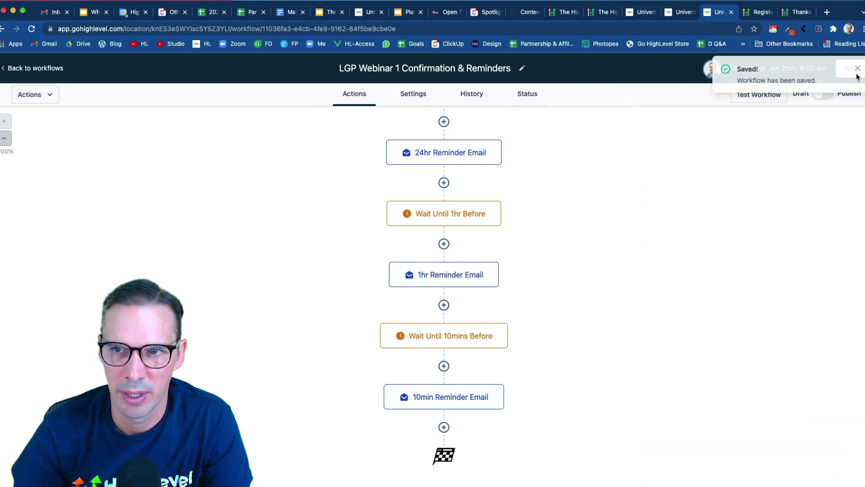
left_click(856, 72)
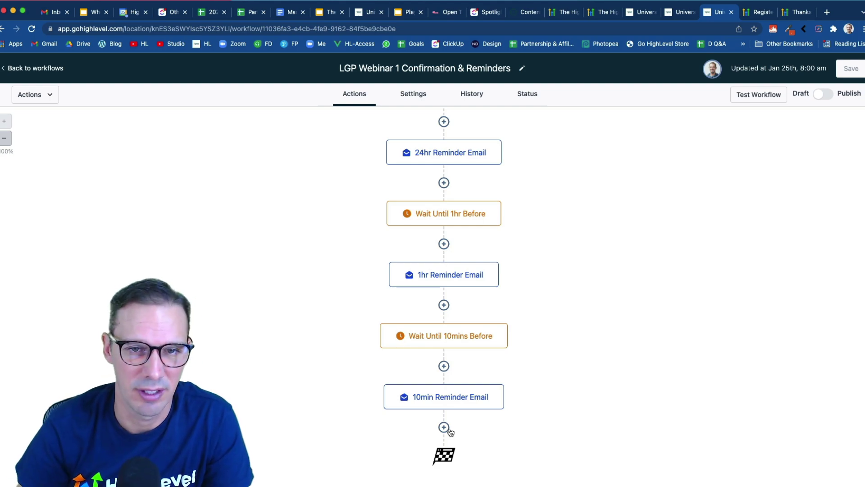
scroll(450, 431, "up", 3)
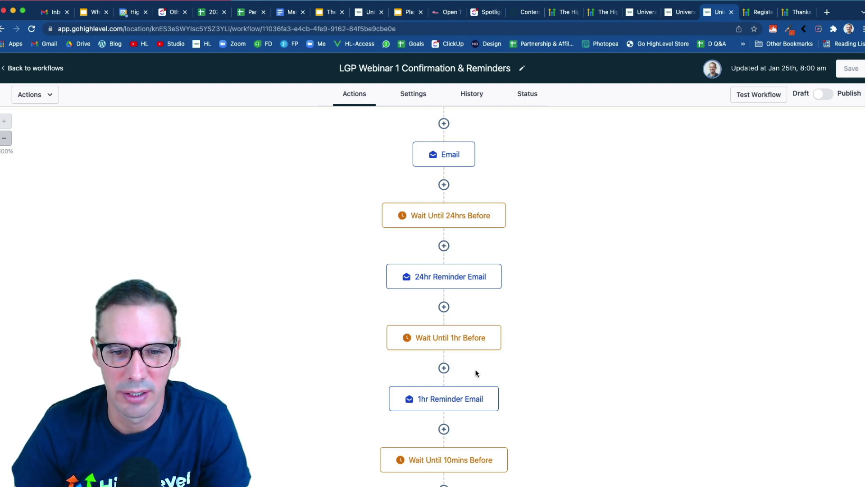
scroll(477, 374, "down", 3)
scroll(477, 373, "up", 7)
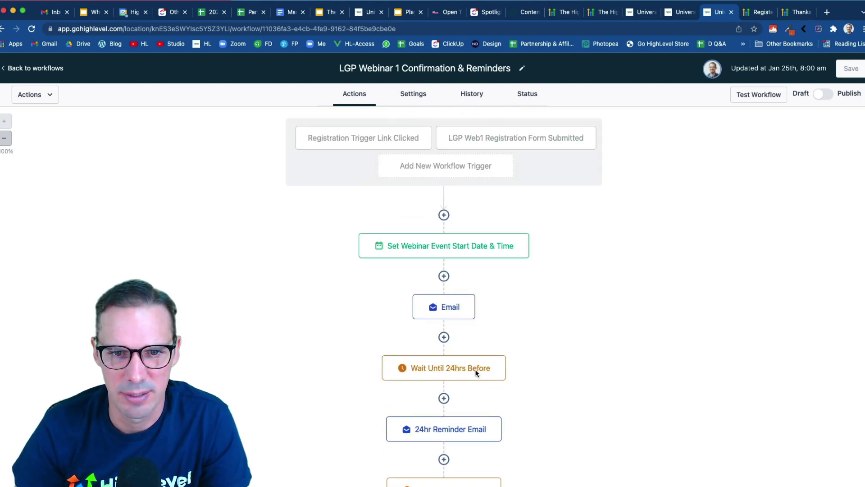
scroll(476, 373, "down", 7)
scroll(476, 374, "up", 7)
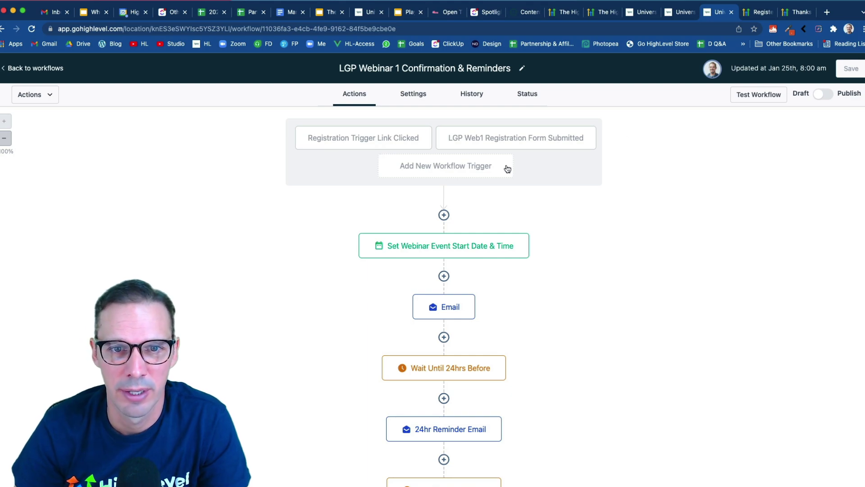
Start a new trigger link named 'LGP Webinar 1 Registration' in Email Marketing
left_click(679, 13)
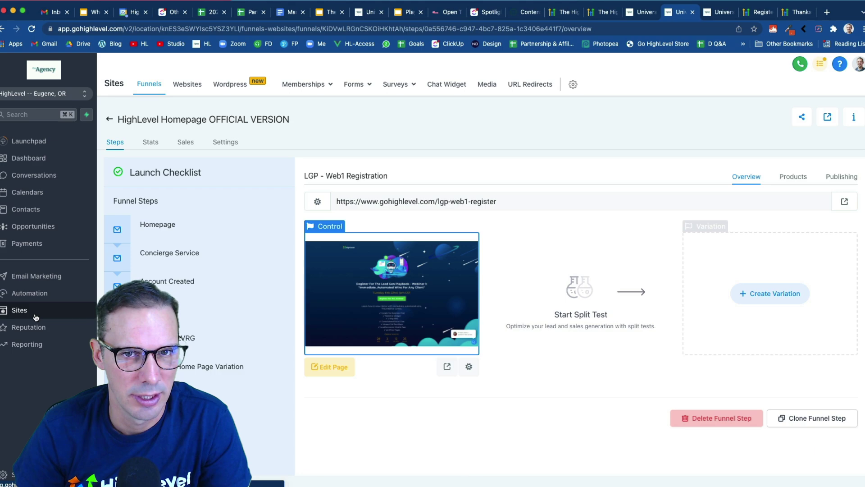
left_click(45, 276)
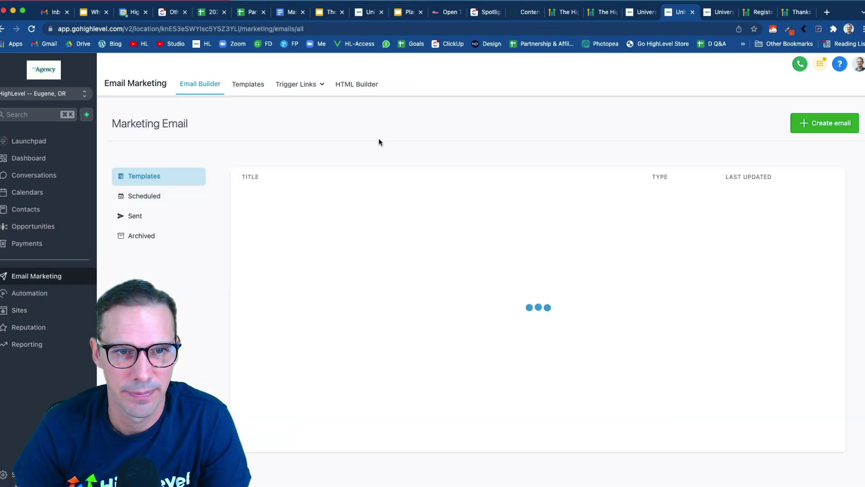
left_click(299, 104)
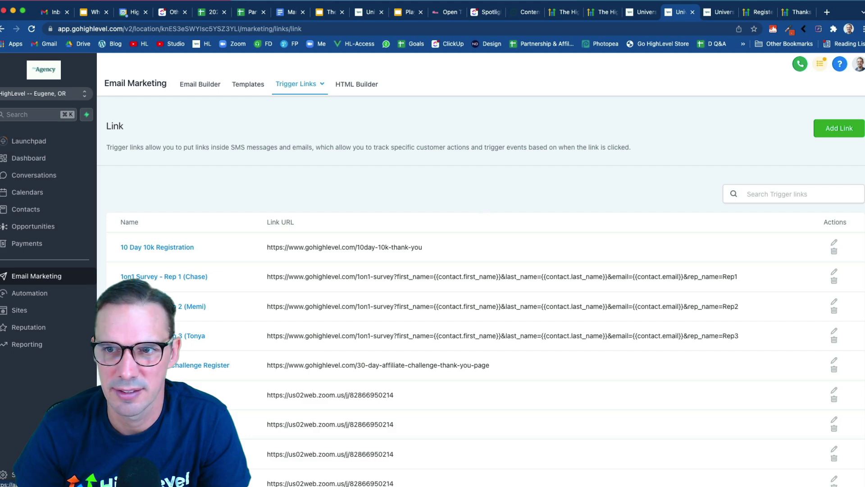
left_click(841, 130)
left_click(413, 142)
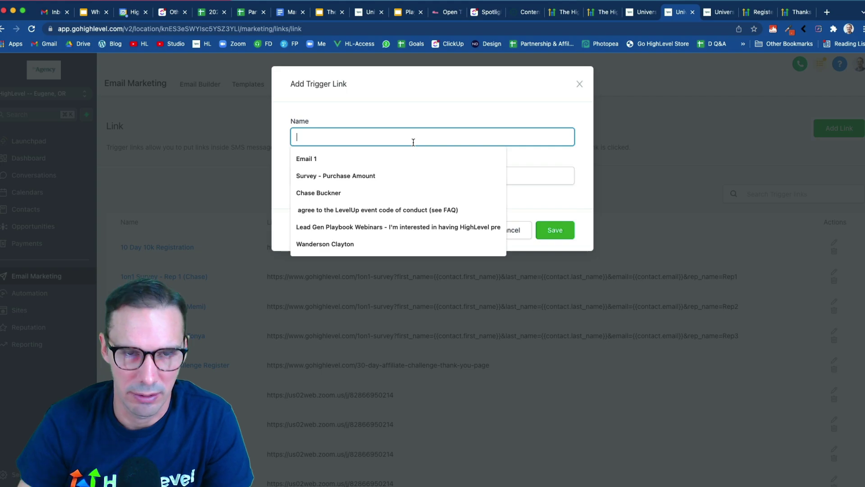
type("LG")
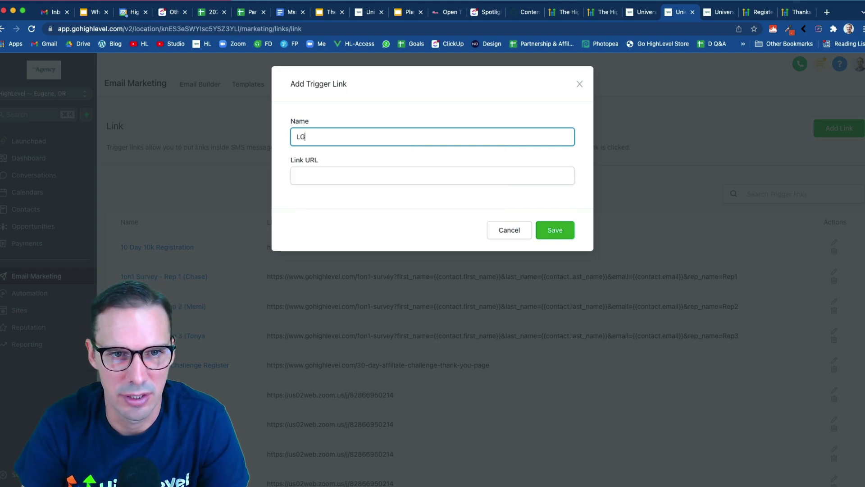
type("P Webinar ")
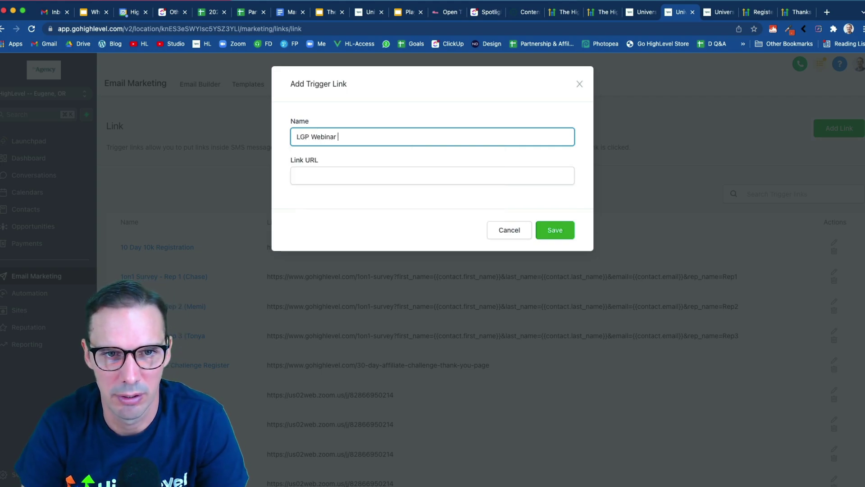
type("1 Registration")
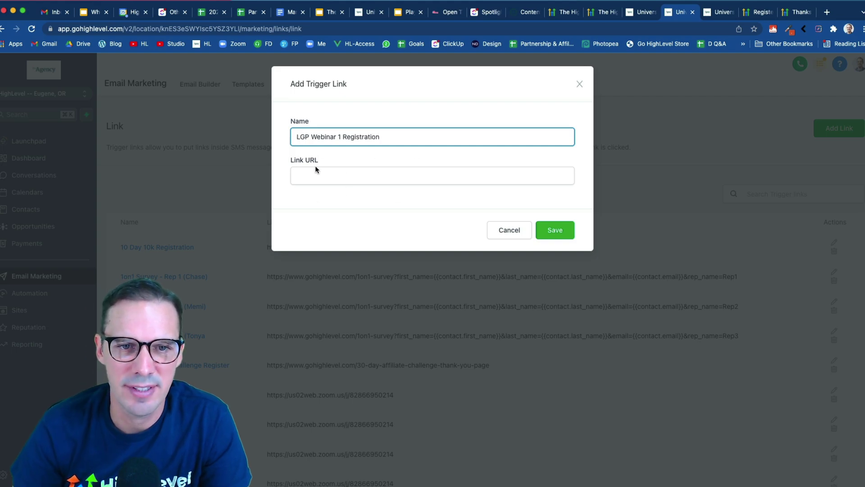
Set the link URL to the lgp-web1-register-thank-you page address and save it
left_click(797, 18)
left_click(283, 29)
key("super+c")
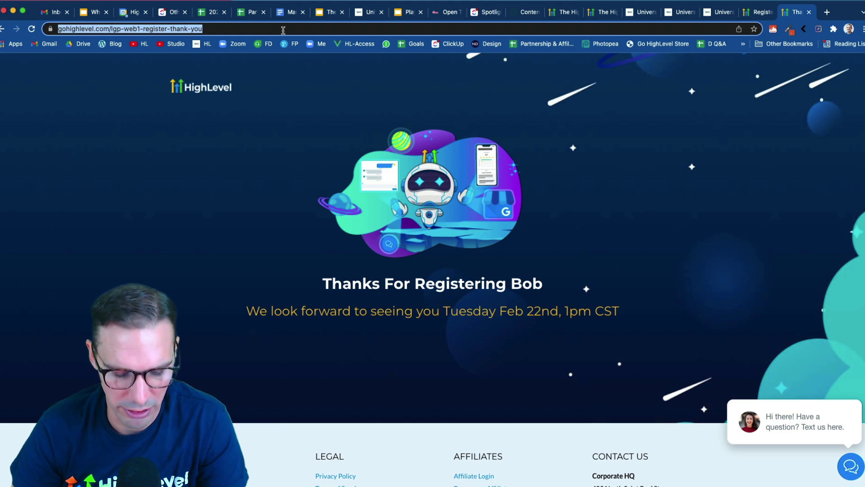
left_click(683, 17)
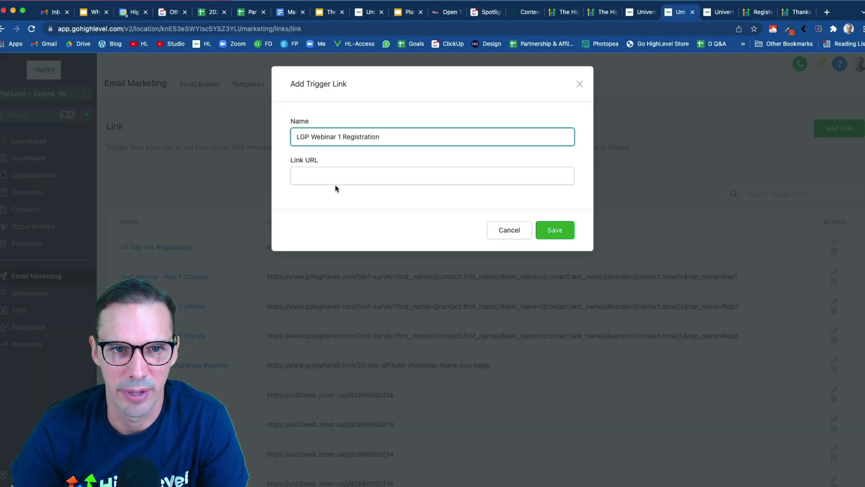
left_click(347, 172)
key("super+v")
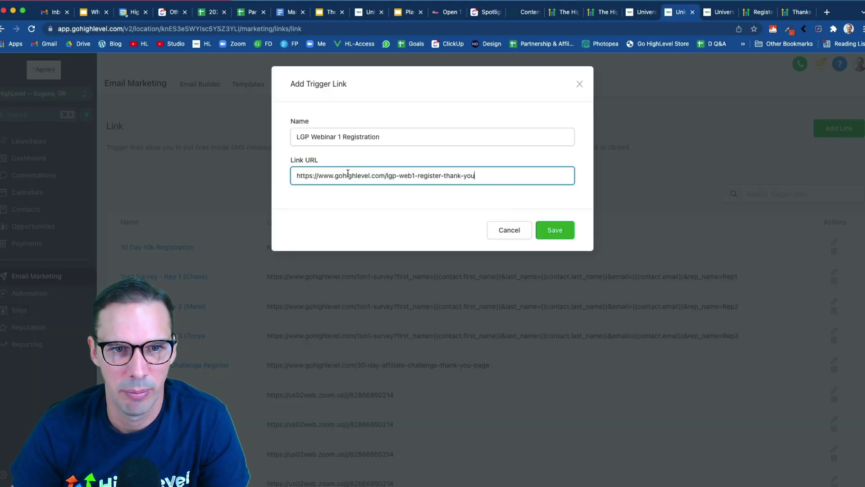
left_click(553, 231)
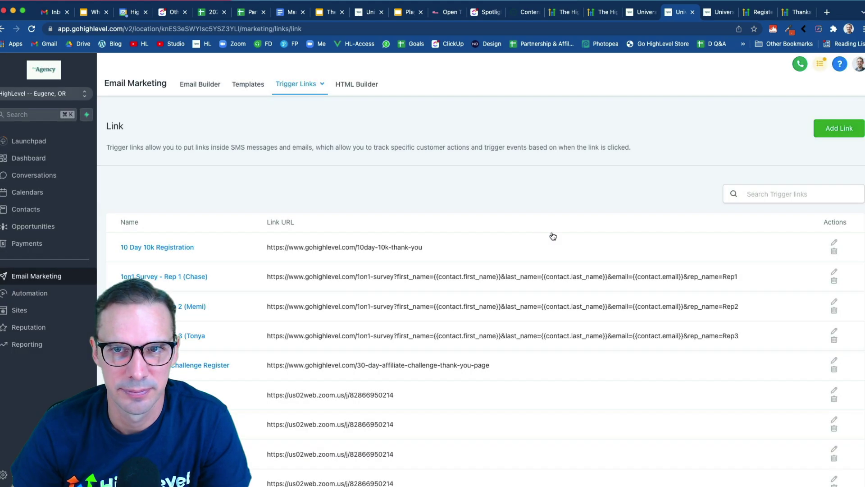
Reload the workflow and filter the link-click trigger on LGP Webinar 1 Registration
left_click(720, 12)
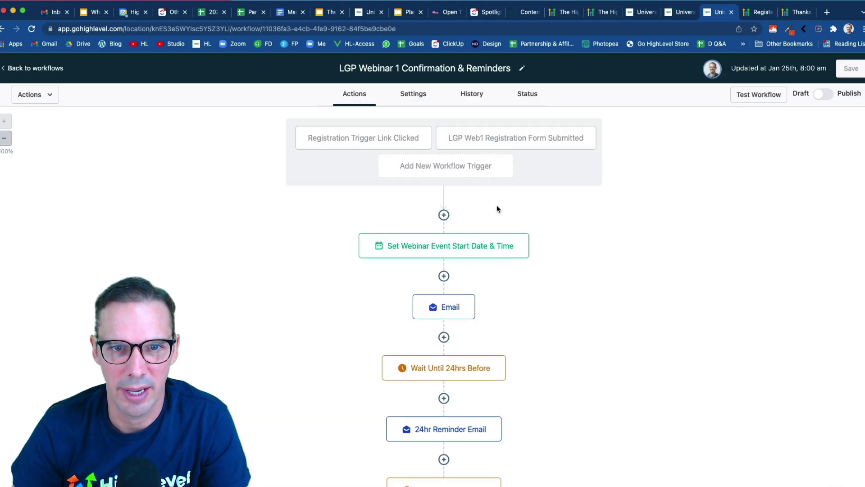
key("super+r")
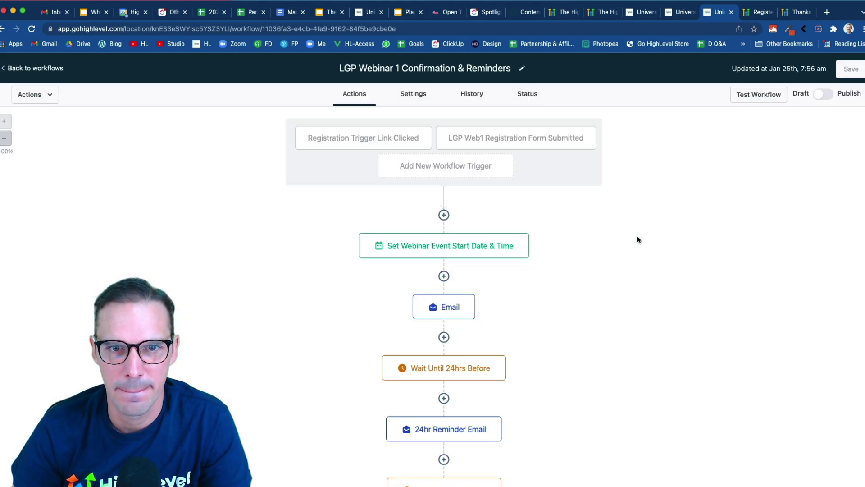
left_click(380, 141)
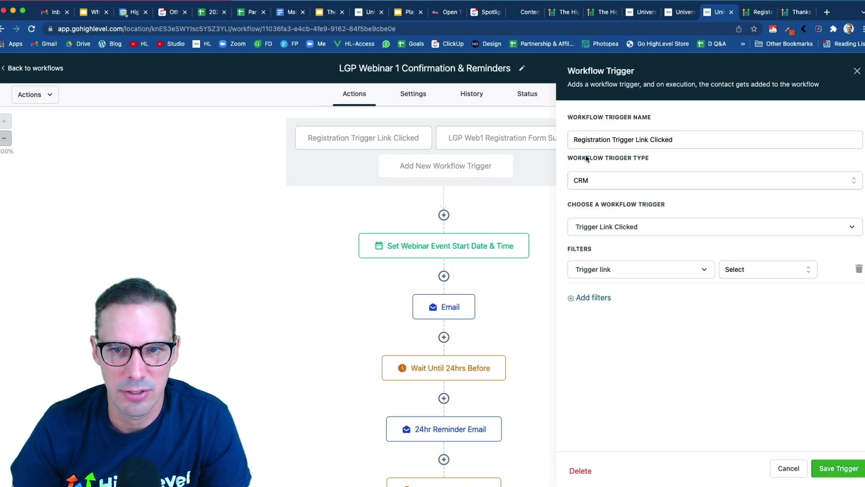
left_click(774, 272)
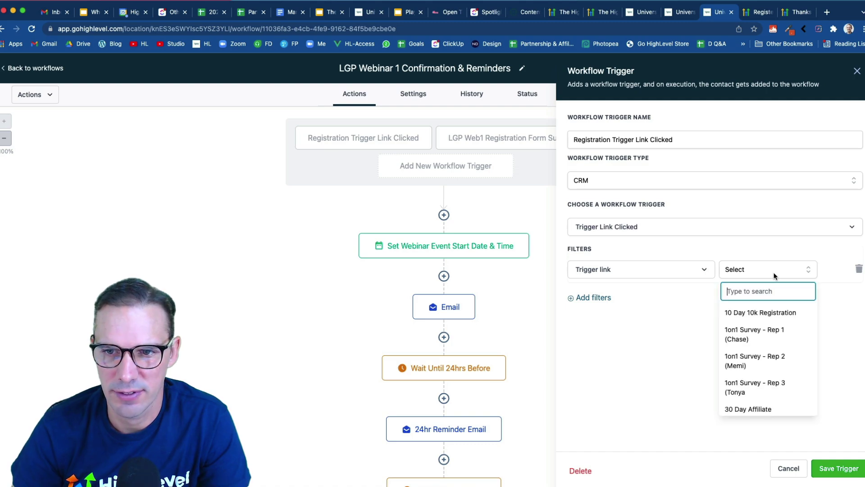
type("lgp")
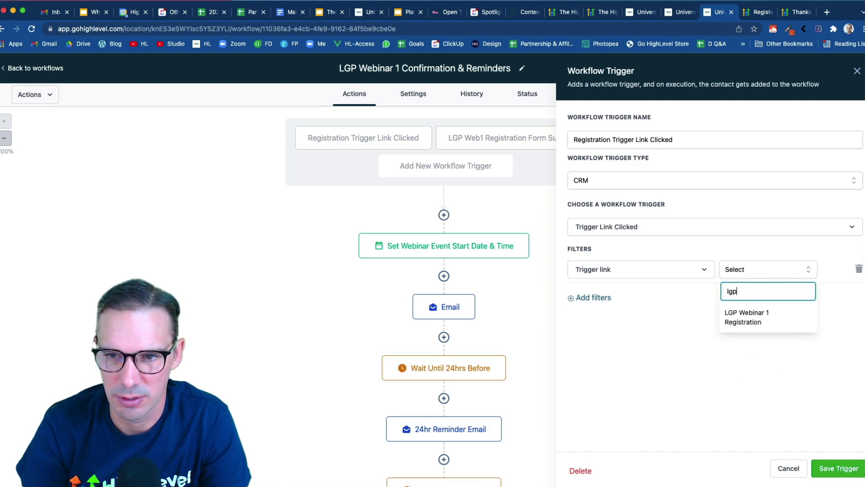
left_click(756, 321)
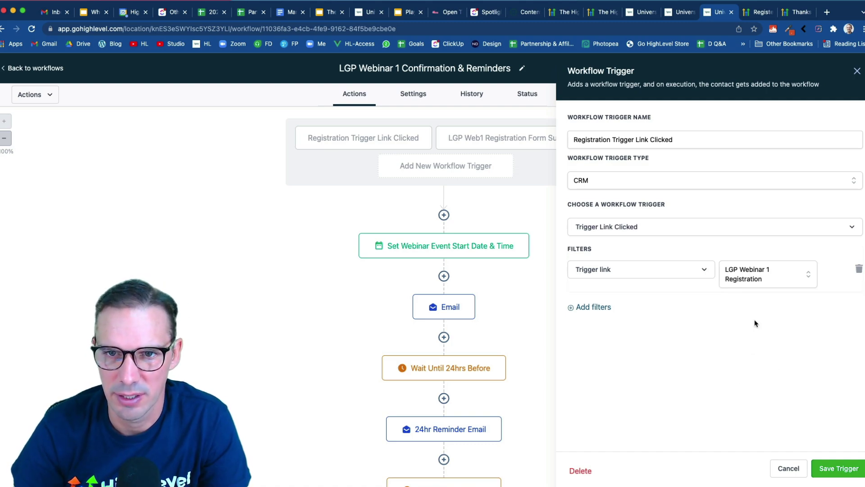
Rename the trigger to 'LGP Web1 Registration Trigger Link Clicked' and save it
left_click(575, 140)
type("LP")
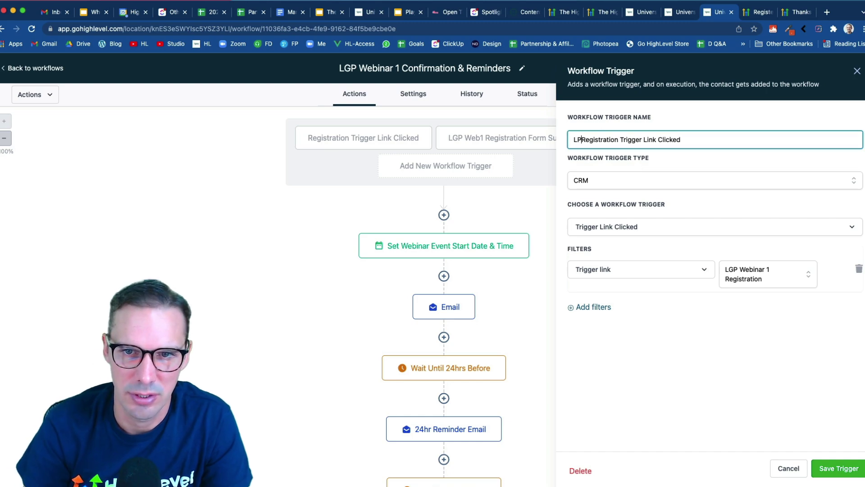
key("BackSpace")
type("GP ")
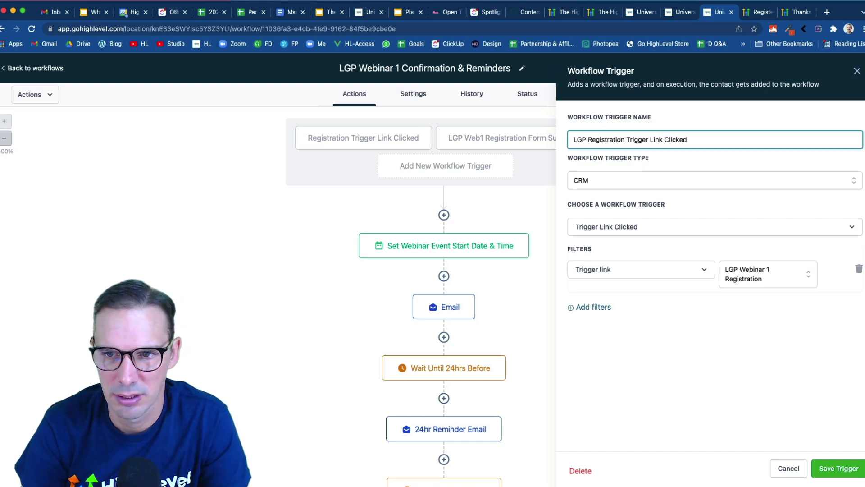
type("Web1")
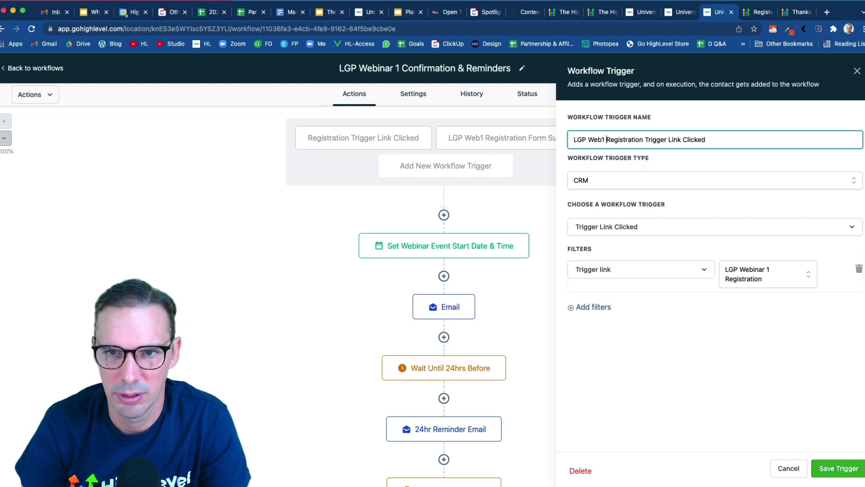
left_click(839, 469)
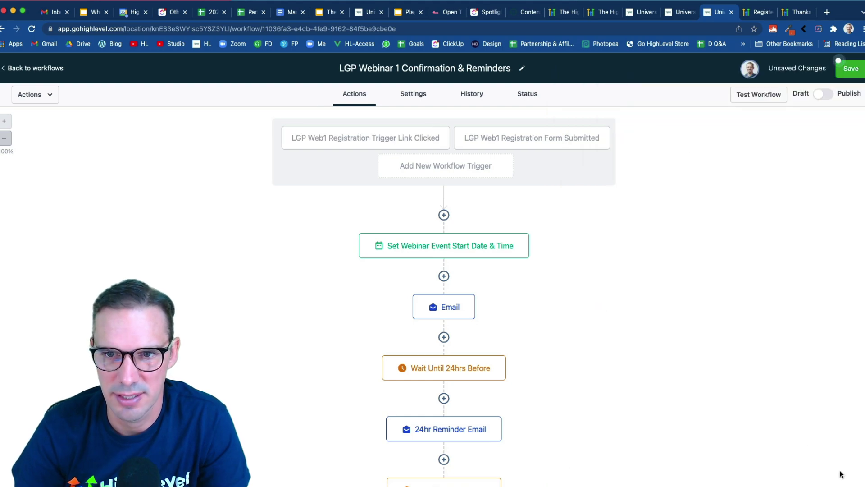
Save the workflow and toggle it to published
left_click(851, 70)
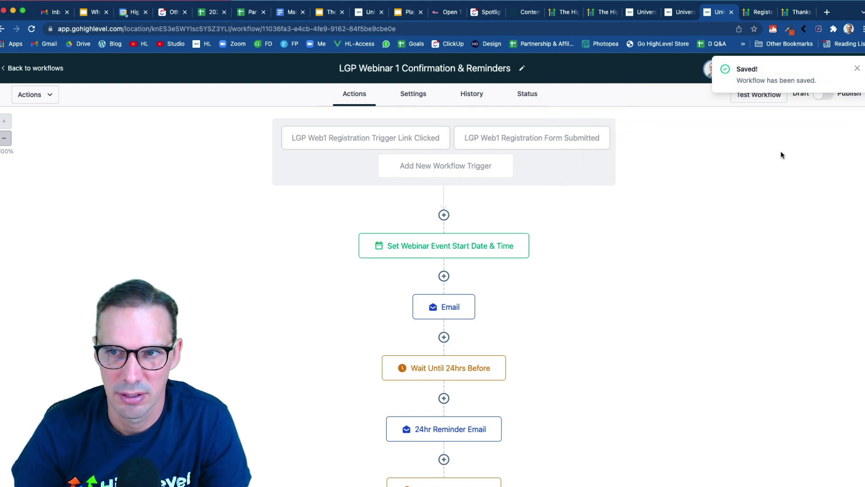
left_click(832, 93)
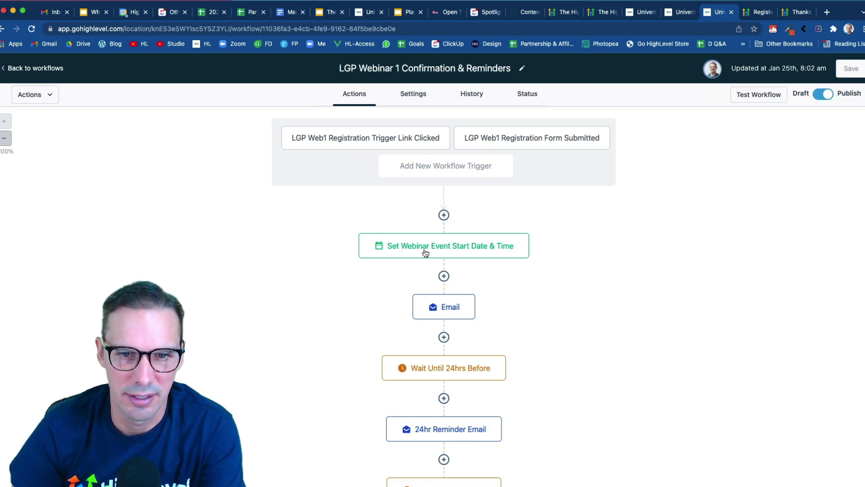
scroll(491, 289, "down", 1)
scroll(490, 289, "down", 3)
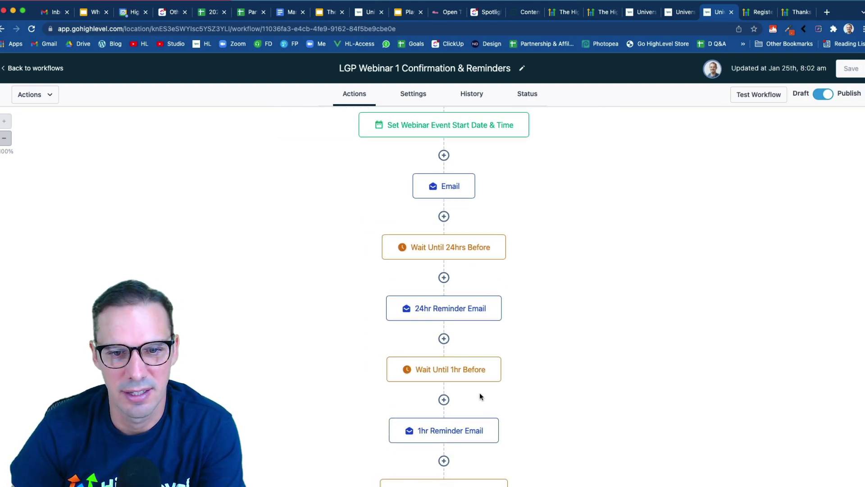
scroll(481, 396, "down", 5)
scroll(481, 395, "up", 3)
scroll(480, 396, "up", 4)
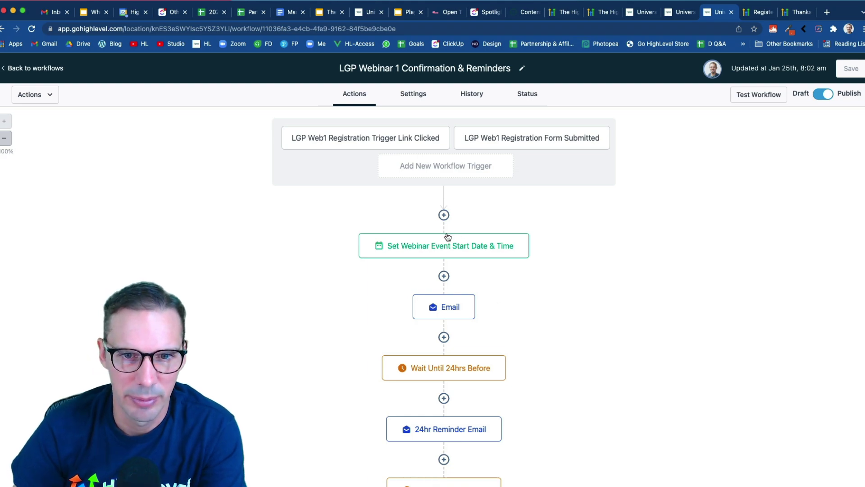
Insert an Add Contact Tag step before event start using a new 'LGP Web1 Registered' tag
left_click(444, 215)
type("tag")
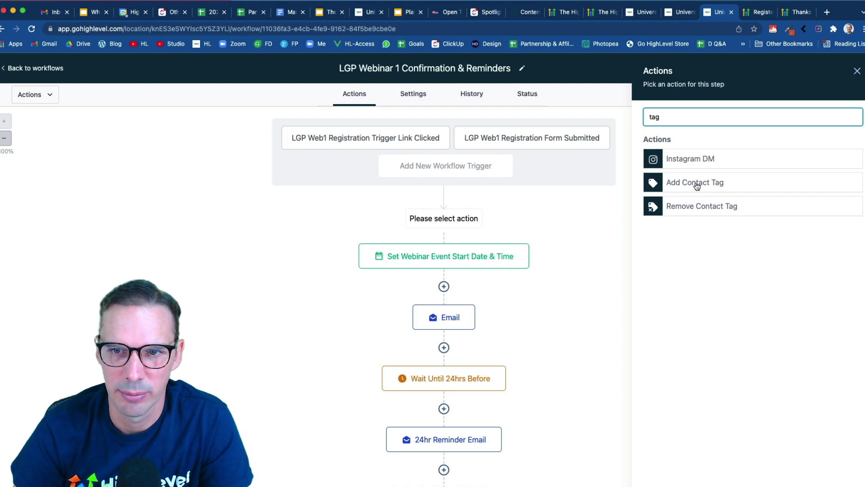
left_click(716, 183)
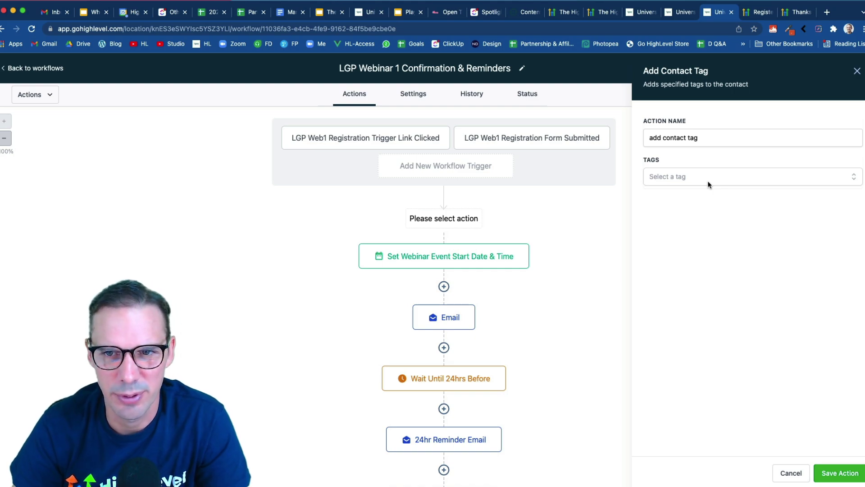
left_click(711, 180)
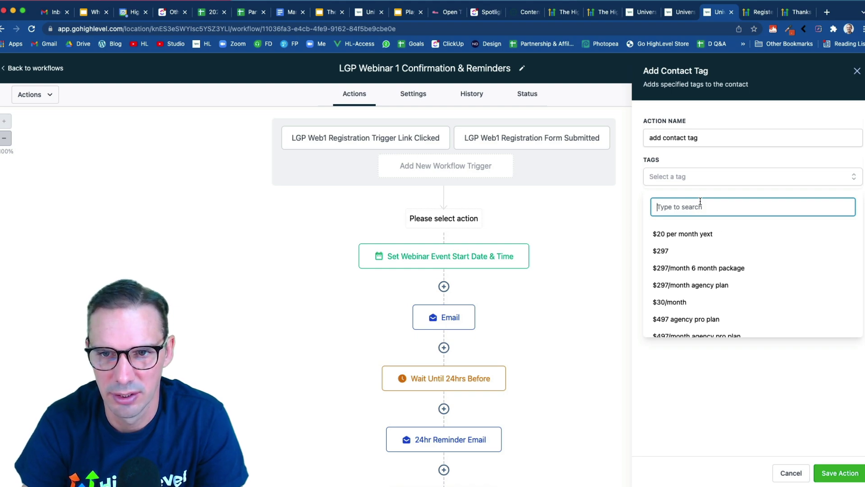
type("LGP Web1 Registered")
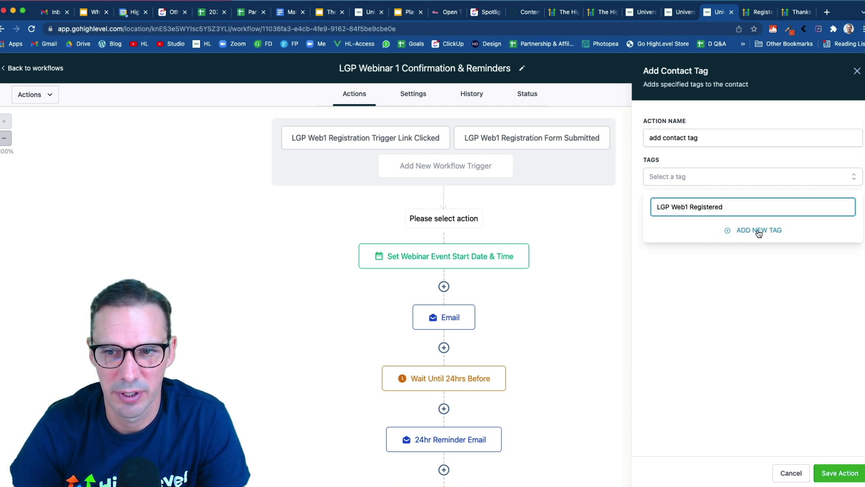
left_click(759, 230)
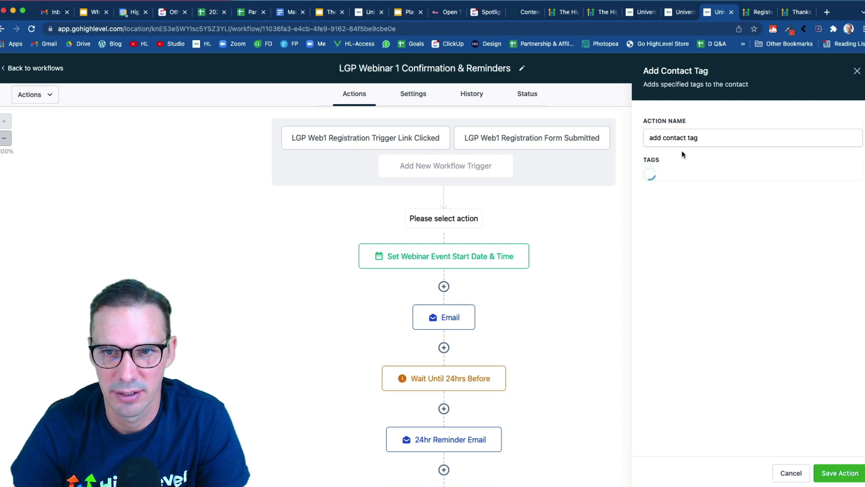
Name the step "Add 'LGP web1 registered' tag" and save the action
triple_click(664, 138)
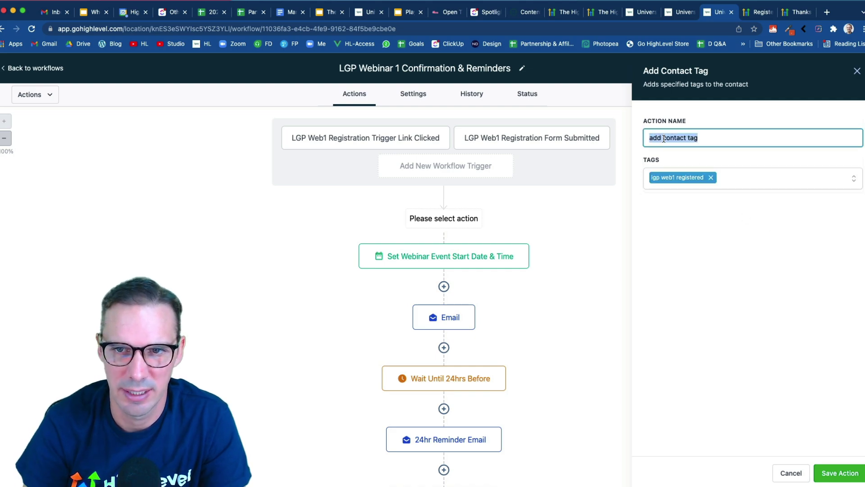
type("Ad")
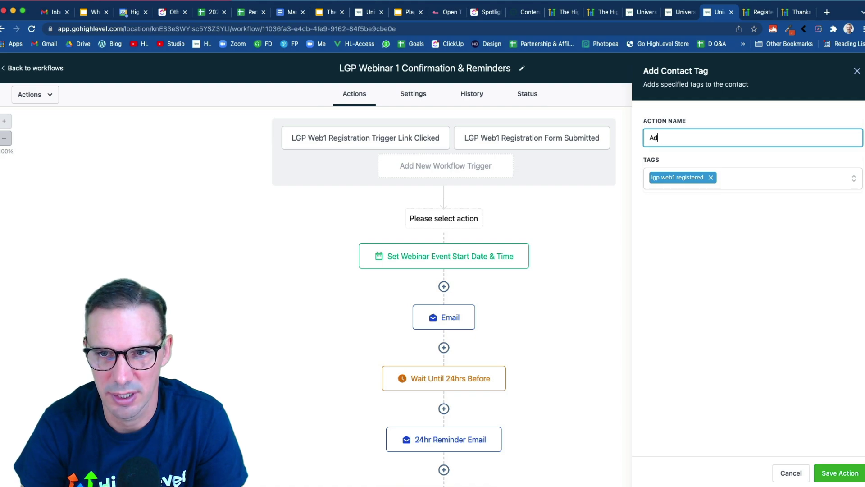
type("d 'LGP")
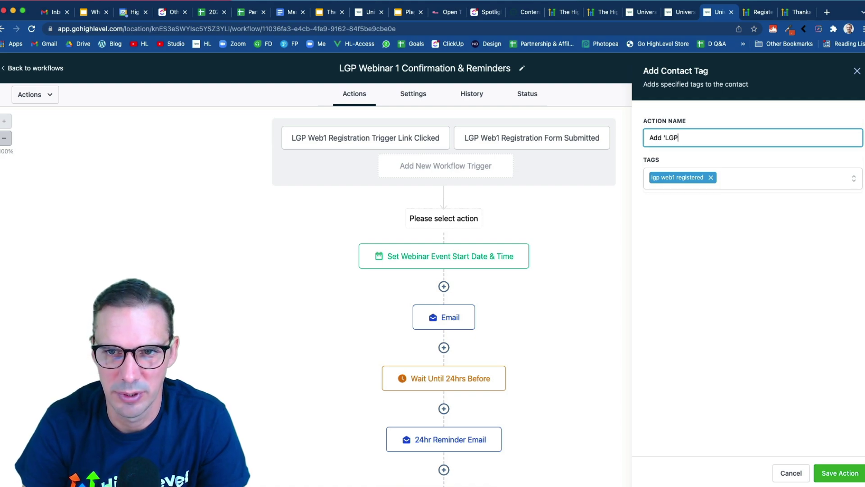
type(" web1 registered' tag")
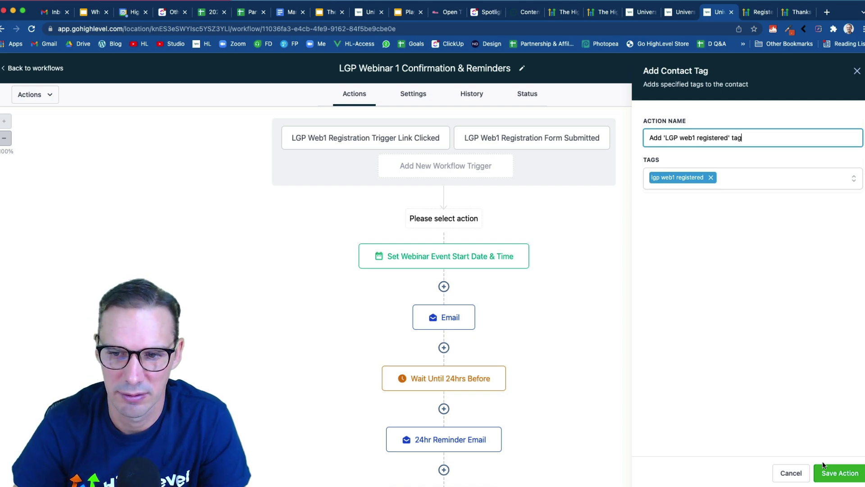
left_click(826, 471)
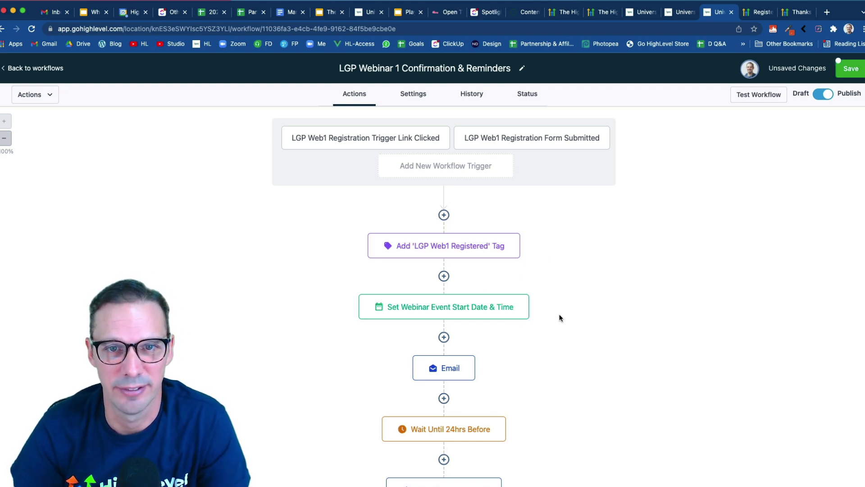
Save the LGP Webinar 1 workflow with the Add 'LGP Web1 Registered' Tag step
left_click(853, 68)
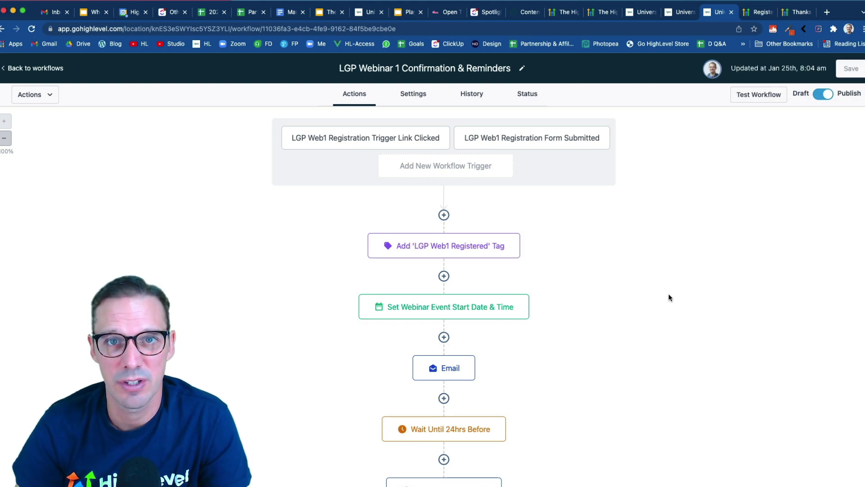
Find Weekly Roundup on the next templates page and clone it as 'LGP Web 1 Register'
left_click(649, 15)
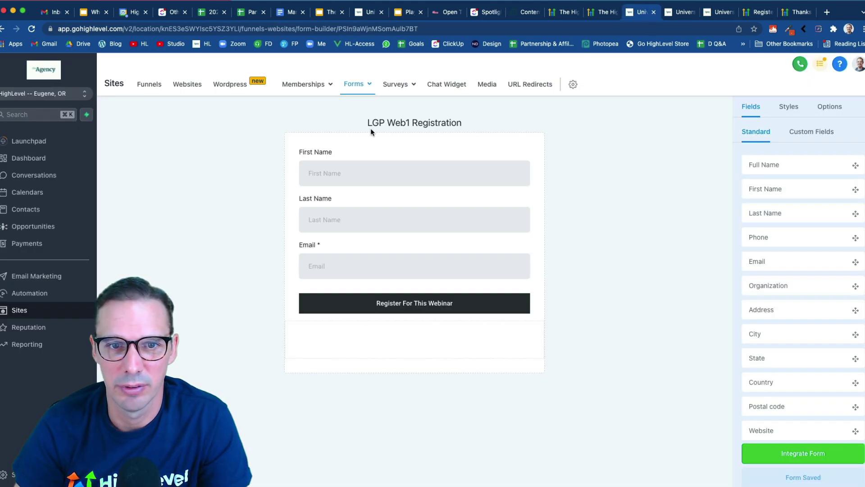
left_click(37, 276)
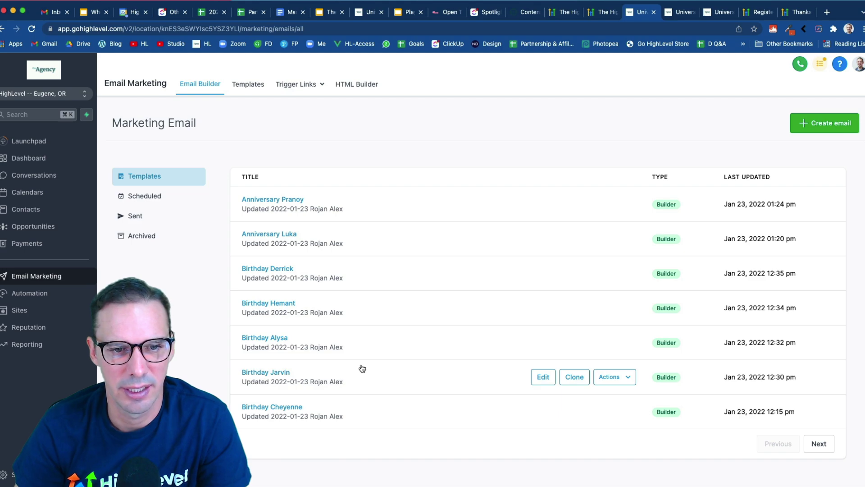
left_click(817, 446)
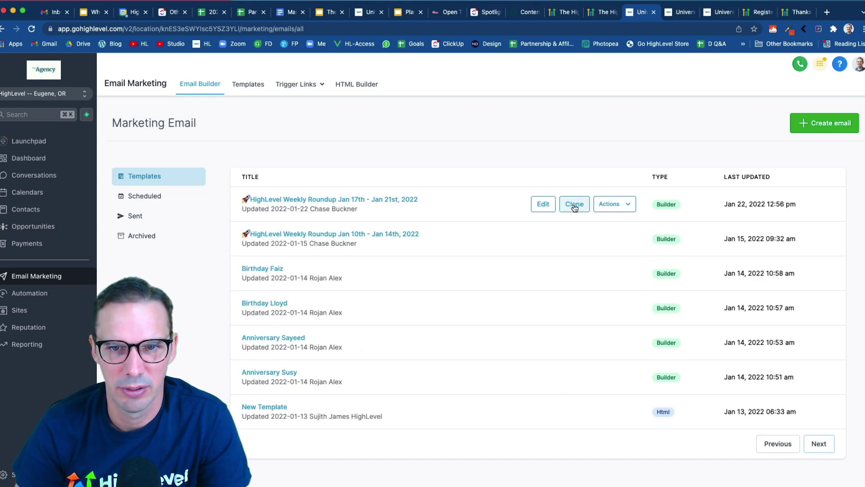
left_click(574, 205)
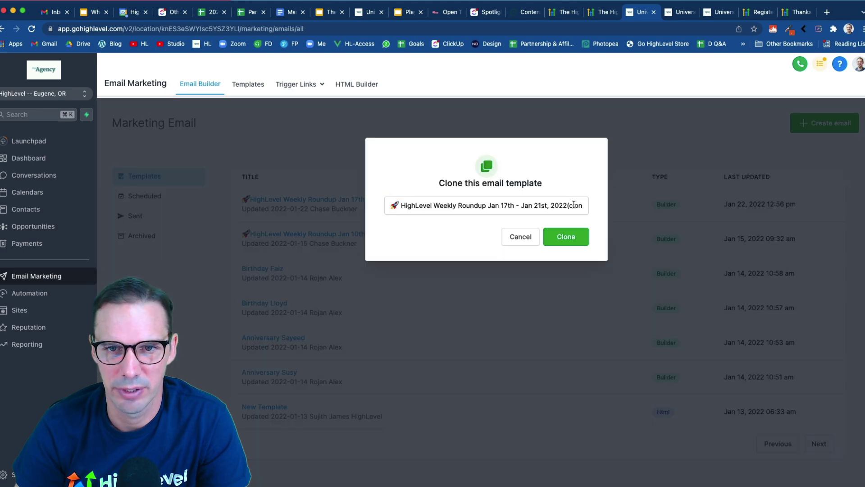
left_click(404, 205)
key("super+a")
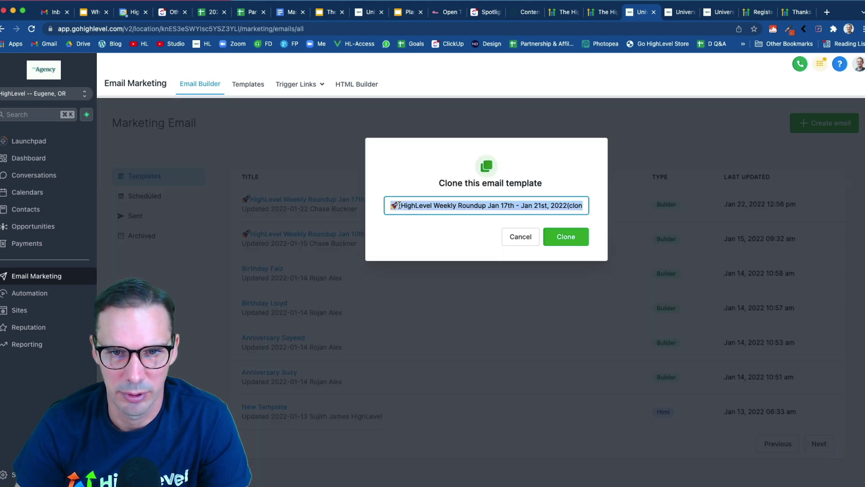
type("L")
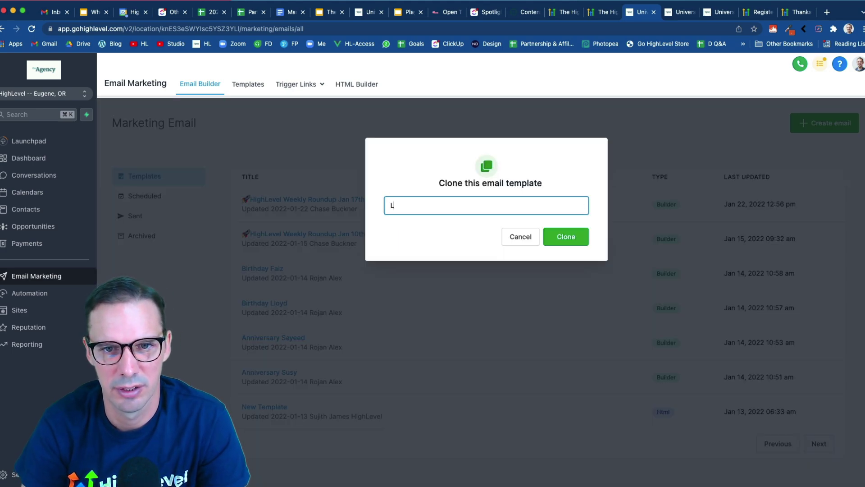
type("GP Web 1 Register")
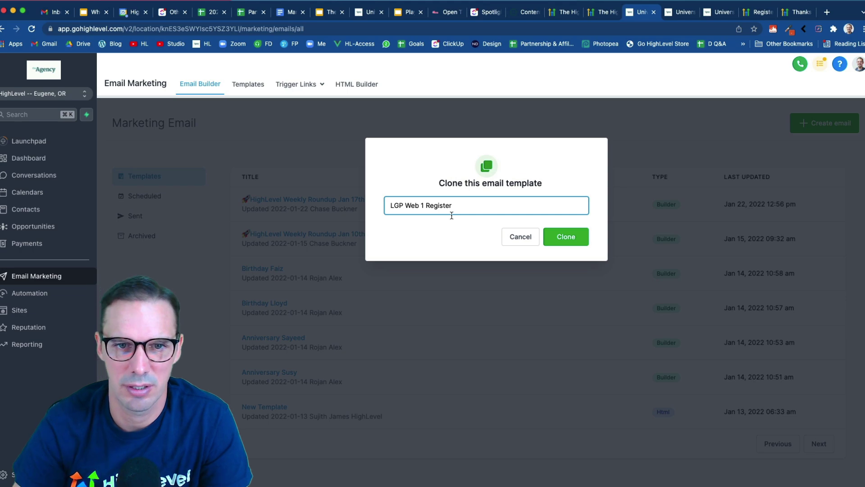
left_click(554, 237)
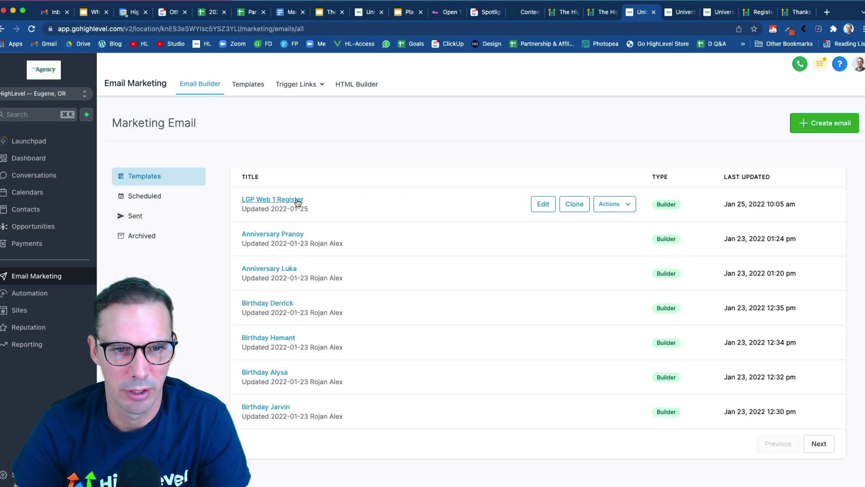
Open the LGP Web 1 Register email and delete its Universal Search video block
left_click(297, 202)
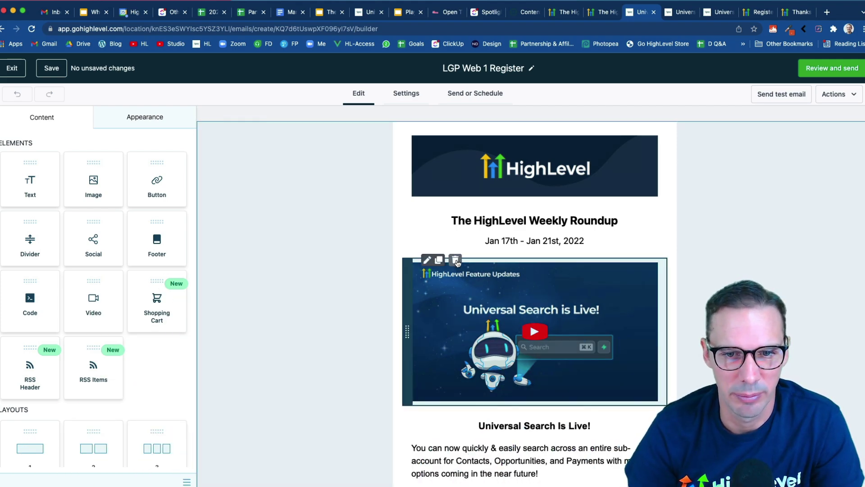
left_click(486, 308)
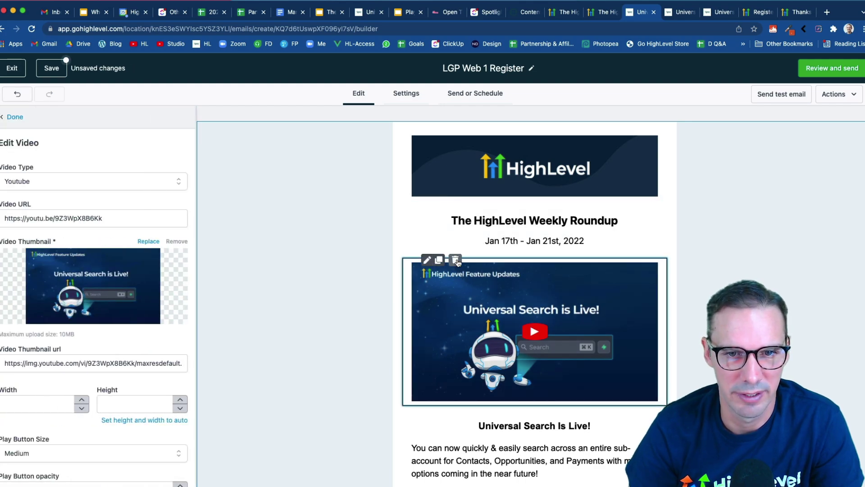
left_click(456, 260)
Add an image block in its place showing webinar_1.png from the Lead Gen Playbook folder
left_click_drag(100, 187, 450, 251)
left_click(97, 213)
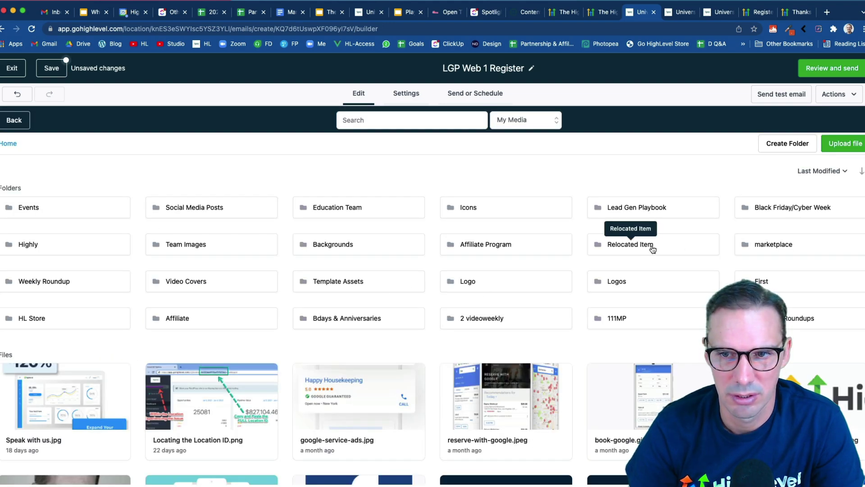
left_click(602, 212)
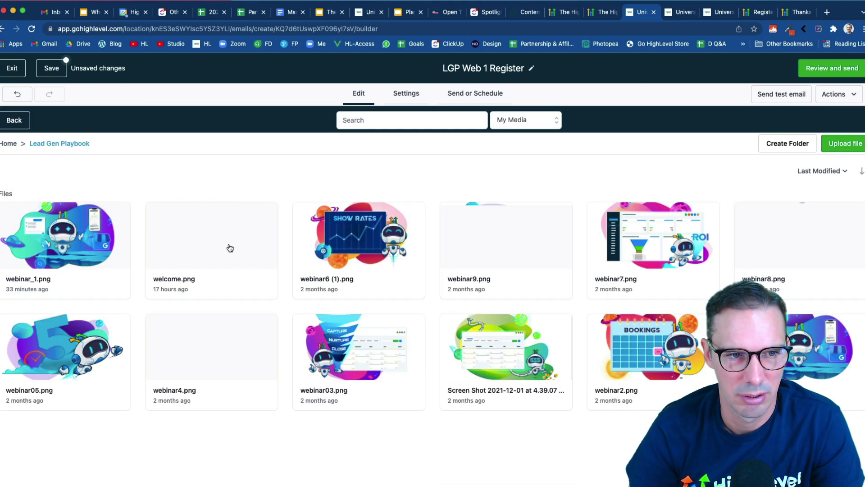
left_click(81, 237)
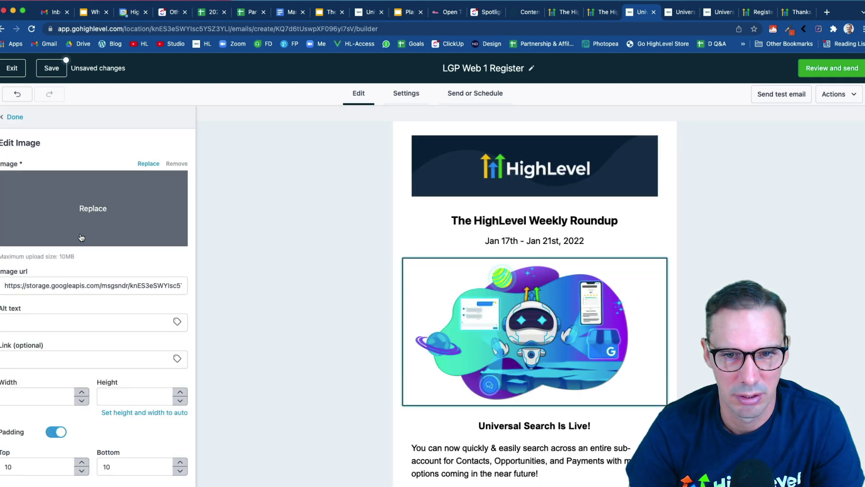
scroll(500, 316, "down", 5)
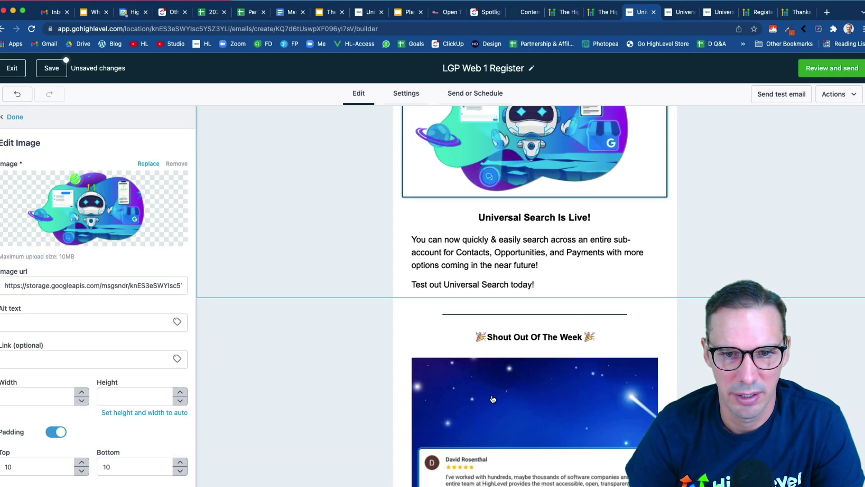
scroll(500, 352, "up", 3)
scroll(536, 410, "down", 12)
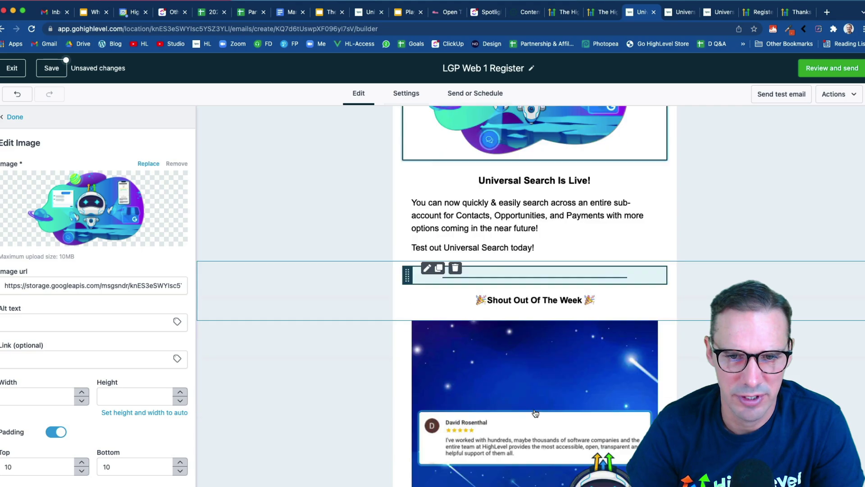
scroll(536, 413, "up", 10)
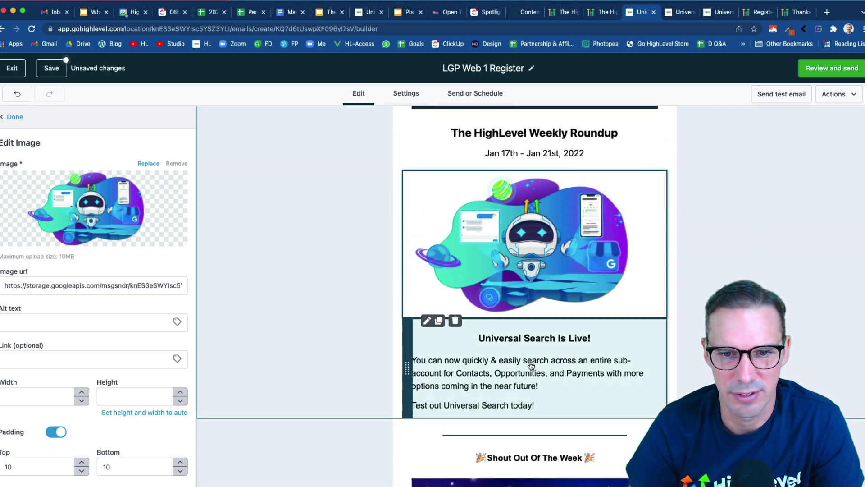
scroll(531, 365, "down", 1)
left_click(15, 117)
Add a button below the Universal Search text linked to the LGP Webinar 1 Registration trigger link
left_click_drag(154, 201, 412, 315)
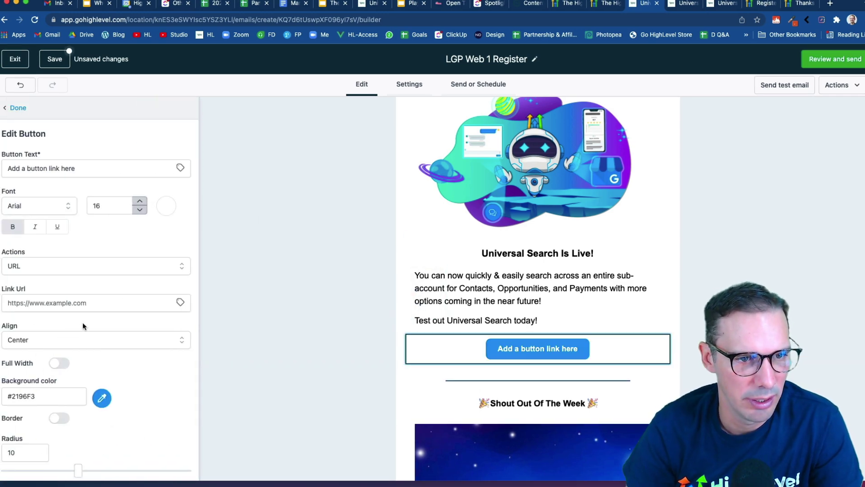
scroll(83, 323, "down", 2)
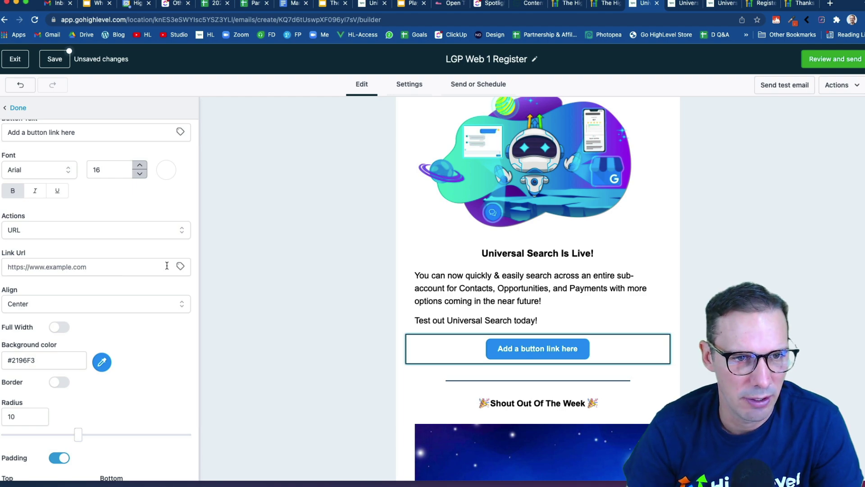
left_click(180, 267)
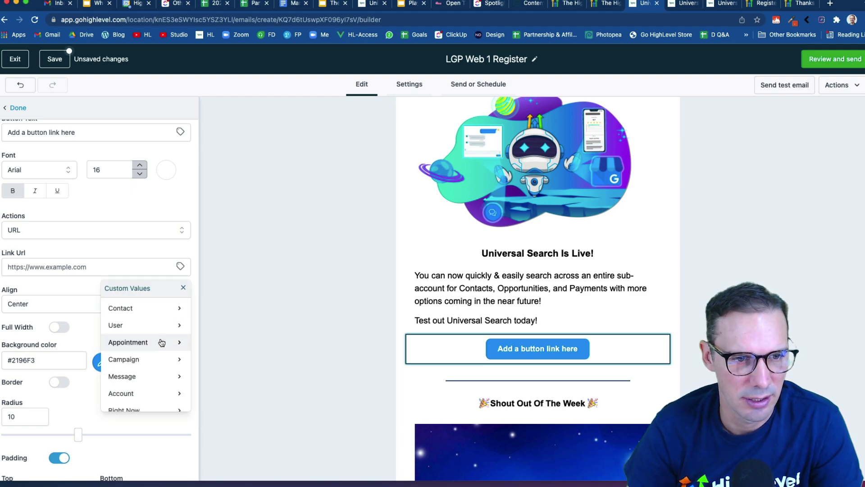
scroll(163, 342, "down", 3)
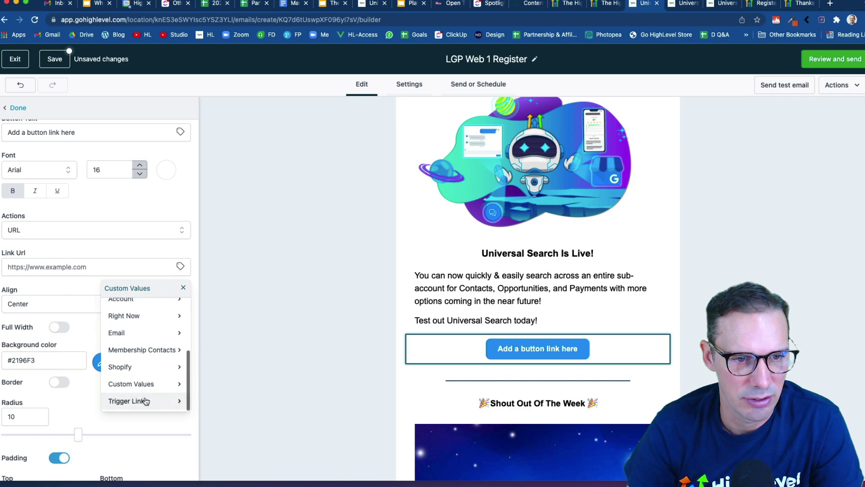
left_click(142, 401)
scroll(148, 388, "down", 5)
scroll(157, 381, "down", 10)
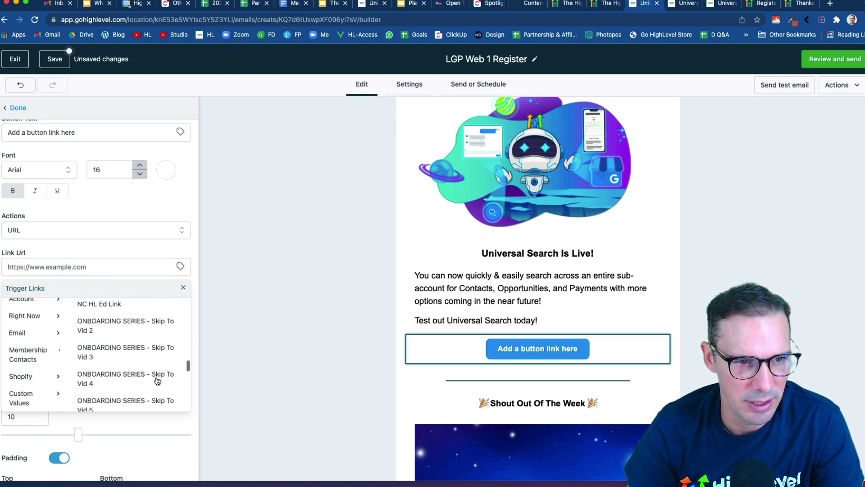
scroll(158, 381, "up", 3)
scroll(156, 381, "up", 1)
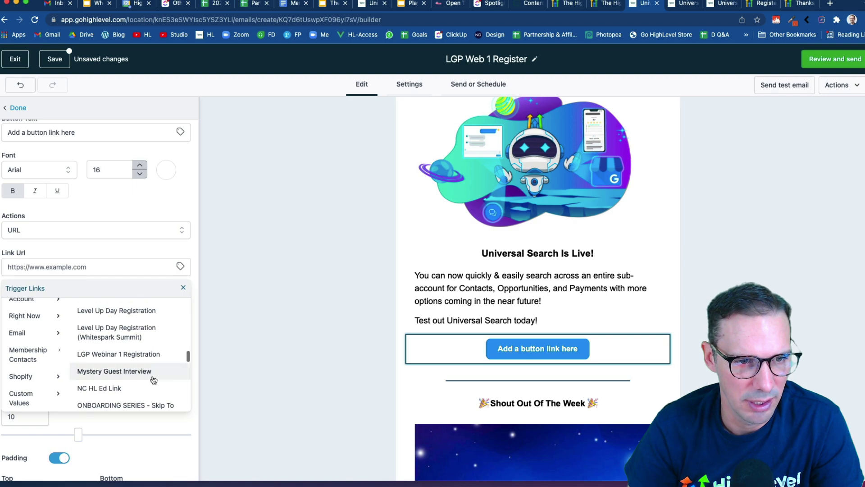
left_click(127, 360)
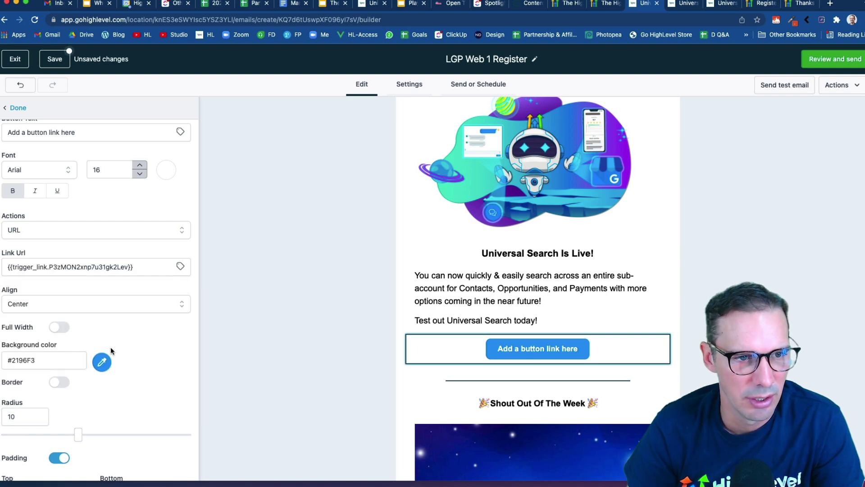
Change the email button text to 'Register For This Webinar'
scroll(135, 357, "up", 2)
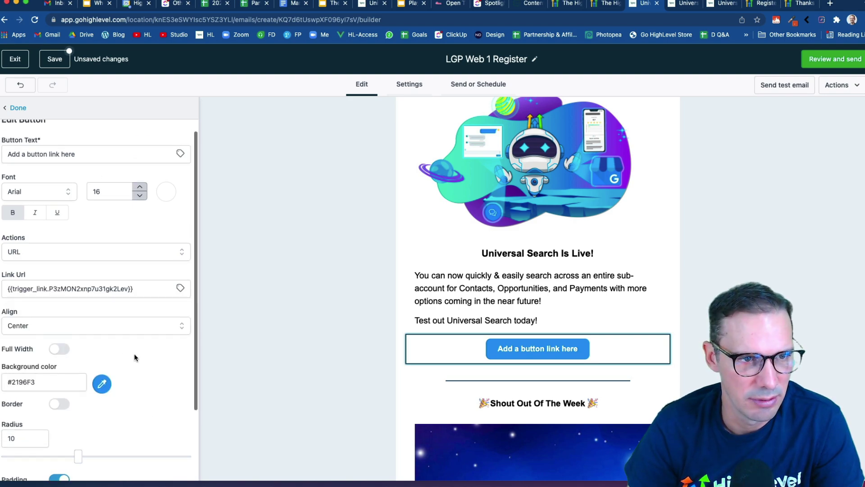
double_click(55, 169)
left_click(55, 169)
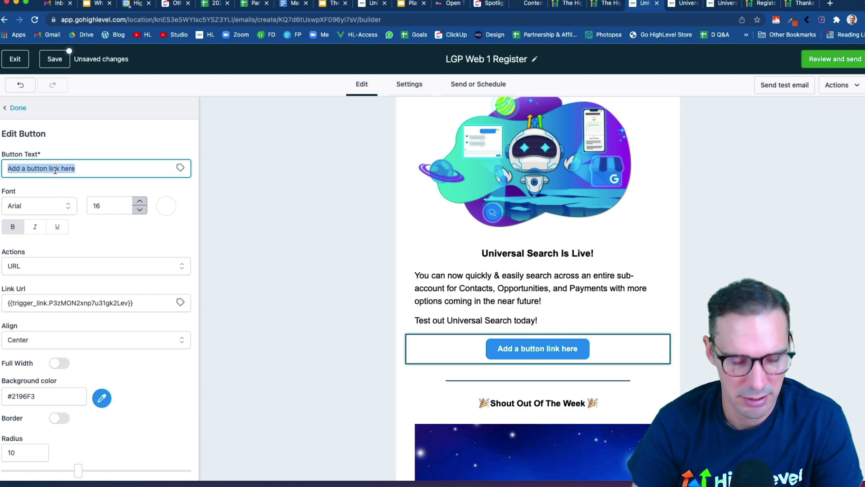
type("Register For This Webinar")
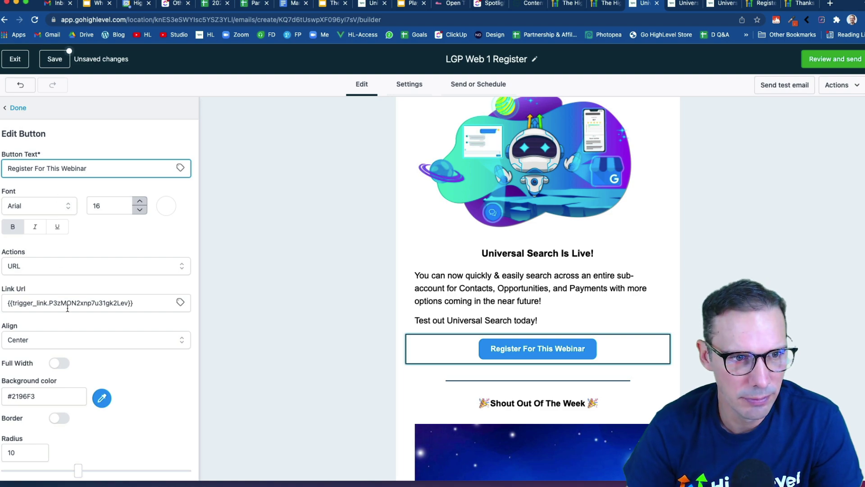
Give the button a dark navy #23496D background and corner radius 25
scroll(110, 366, "down", 3)
left_click(101, 321)
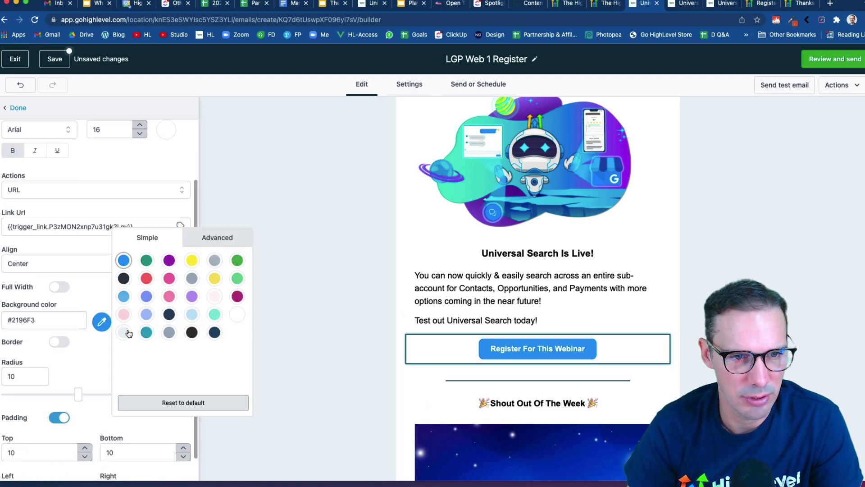
left_click(215, 332)
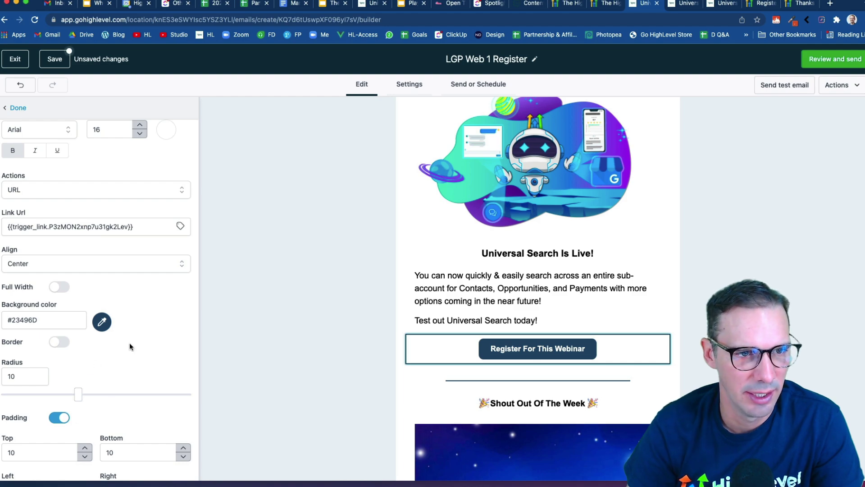
scroll(129, 343, "down", 1)
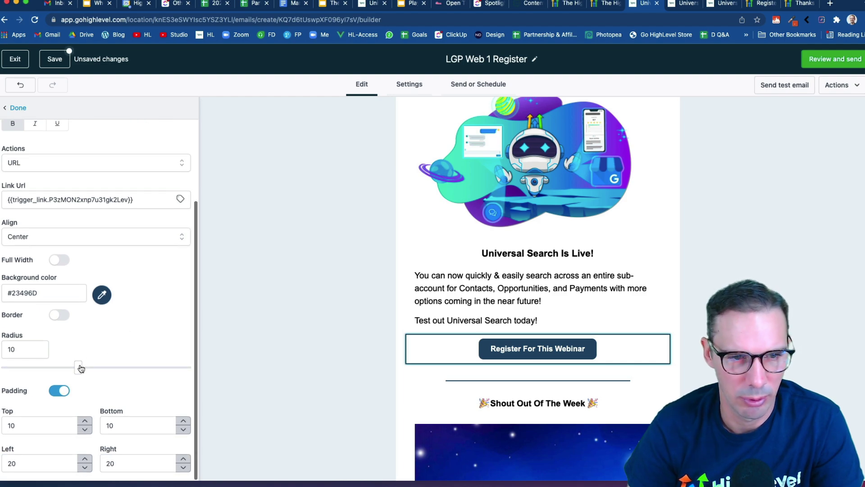
left_click_drag(80, 367, 186, 367)
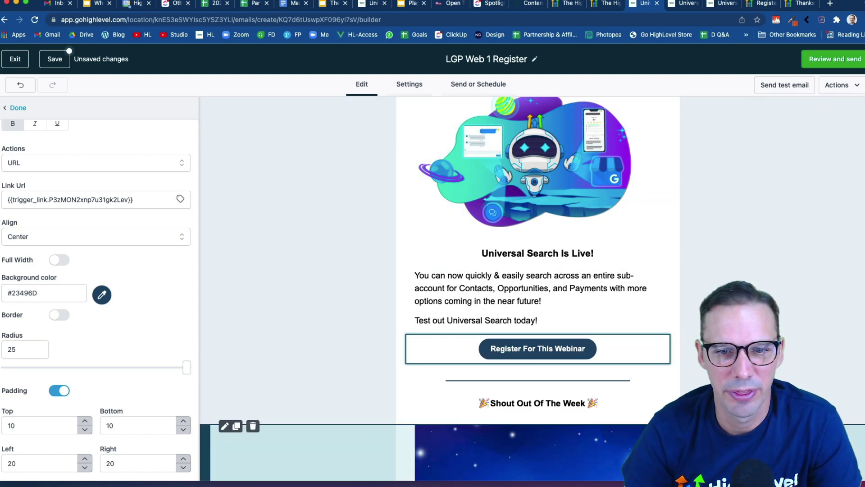
scroll(529, 350, "up", 4)
scroll(532, 388, "down", 2)
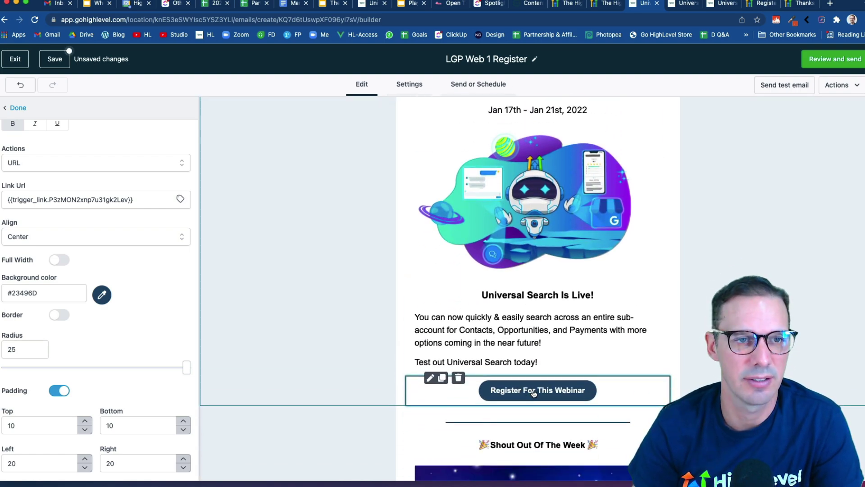